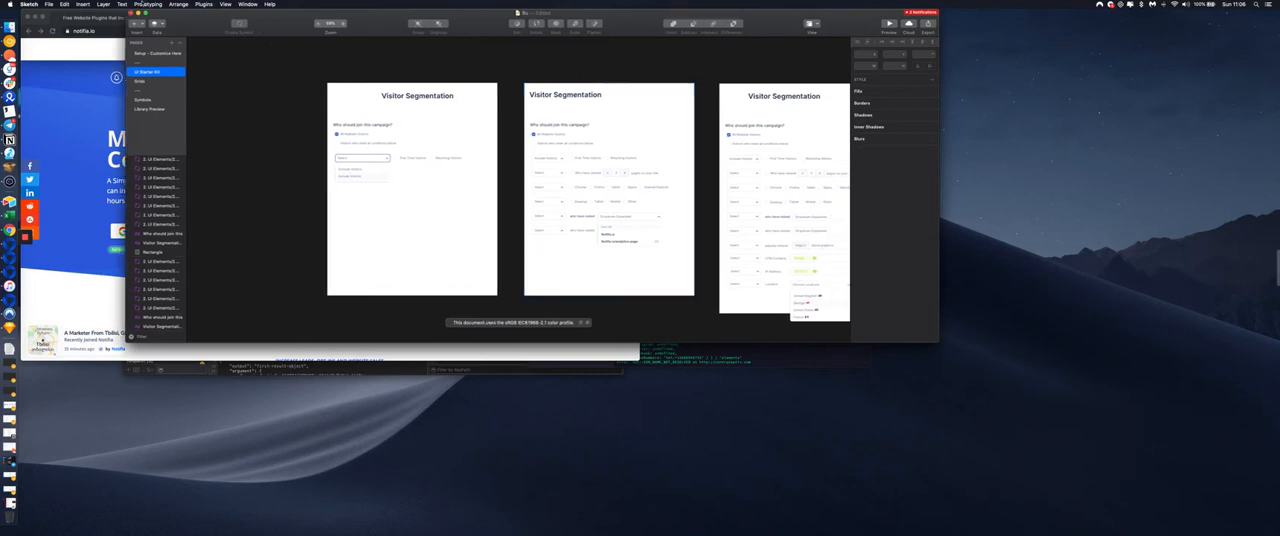
Enlarge the design window and examine the visitor, page-view, browser and device conditions on the first two Visitor Segmentation artboards
left_click(146, 13)
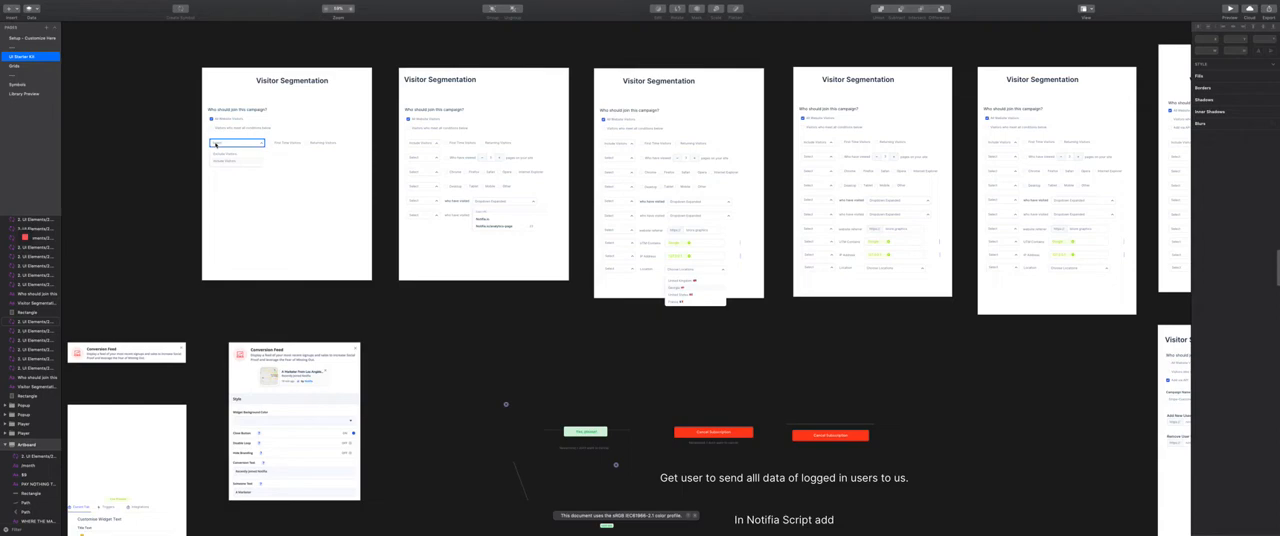
scroll(334, 194, "up", 5)
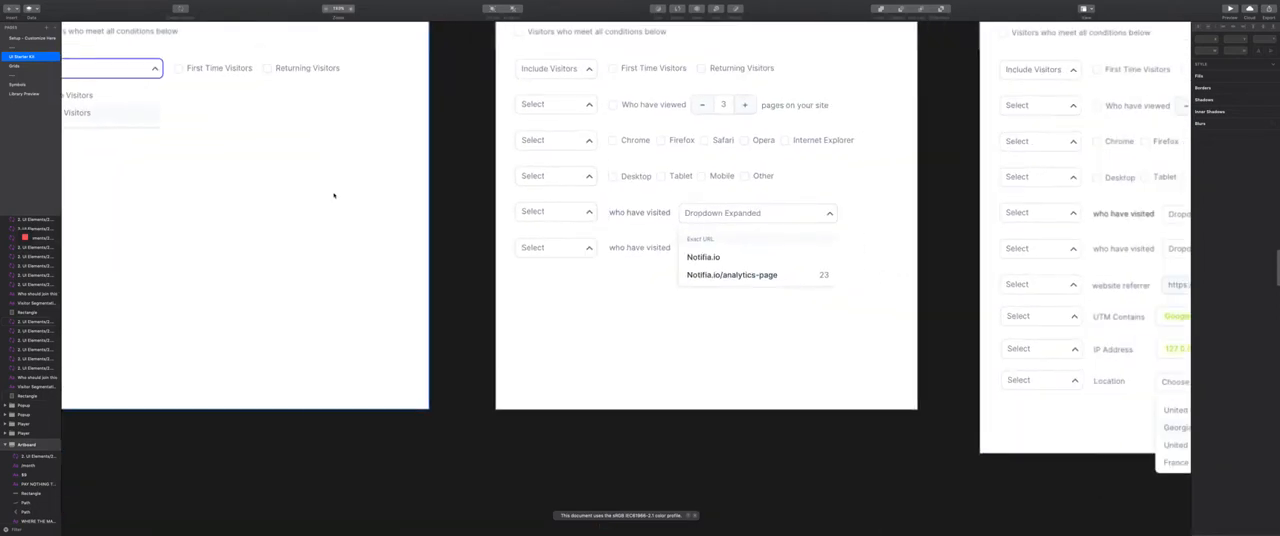
scroll(334, 196, "left", 4)
scroll(334, 196, "up", 3)
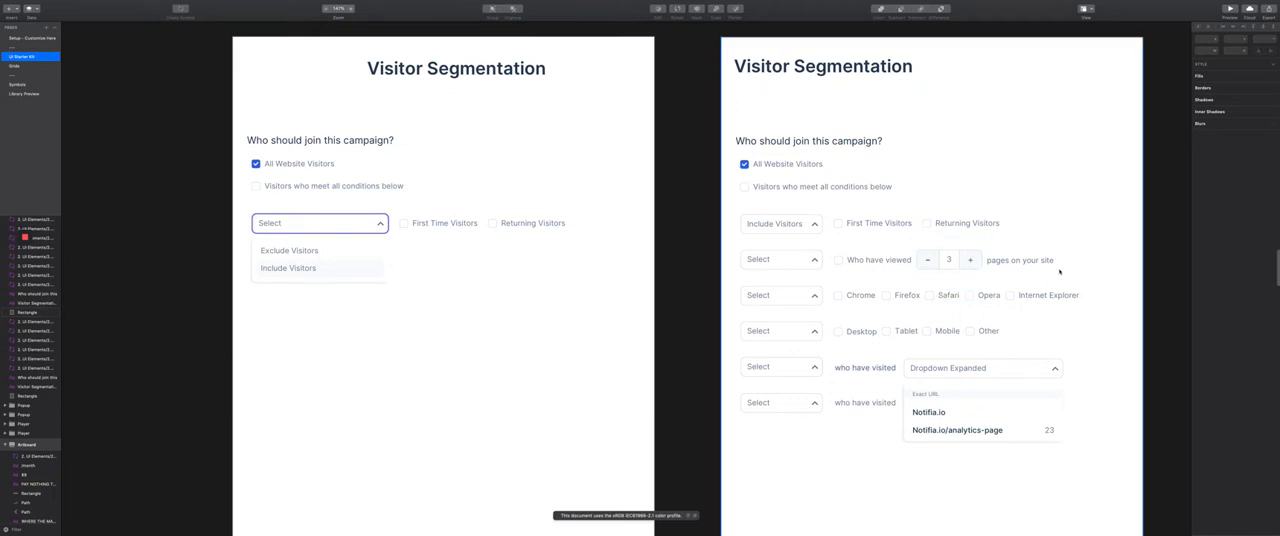
scroll(1060, 250, "right", 5)
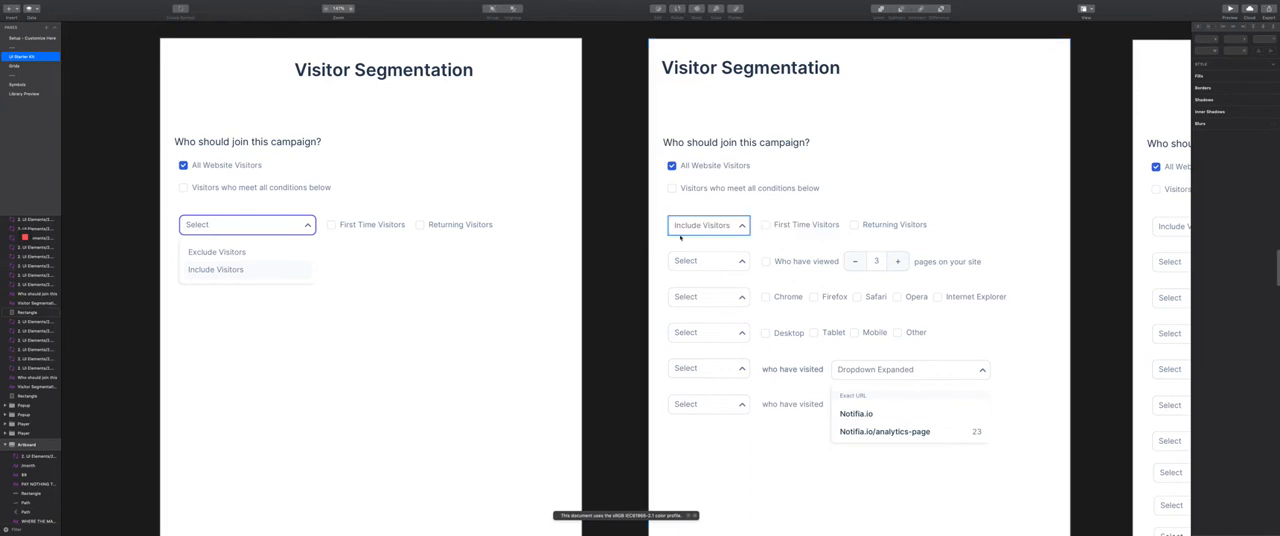
scroll(680, 231, "right", 10)
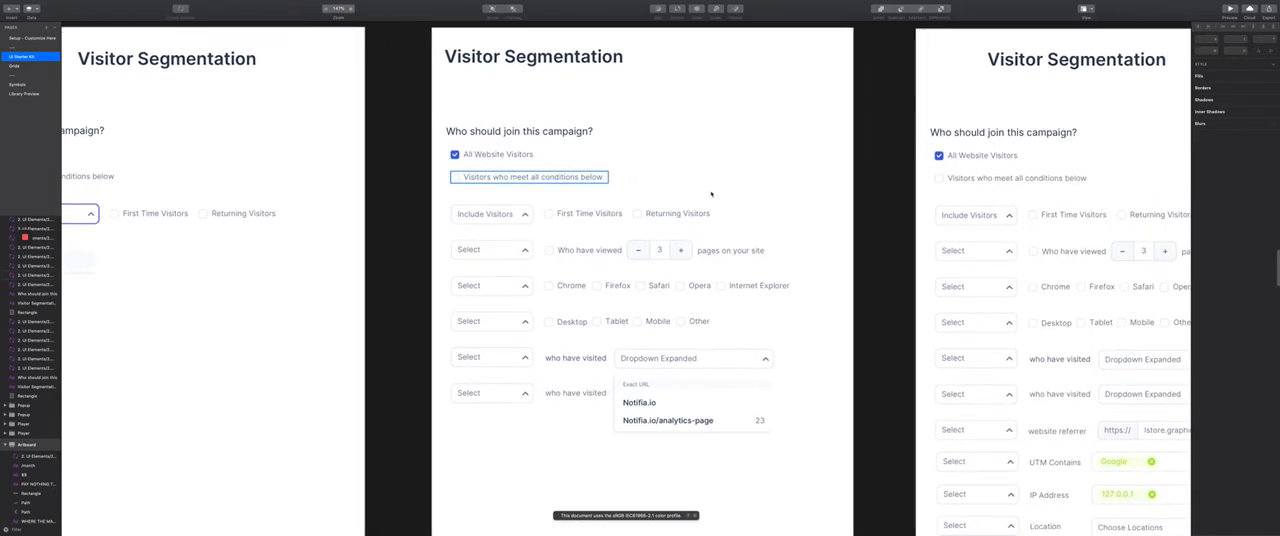
scroll(457, 261, "down", 3)
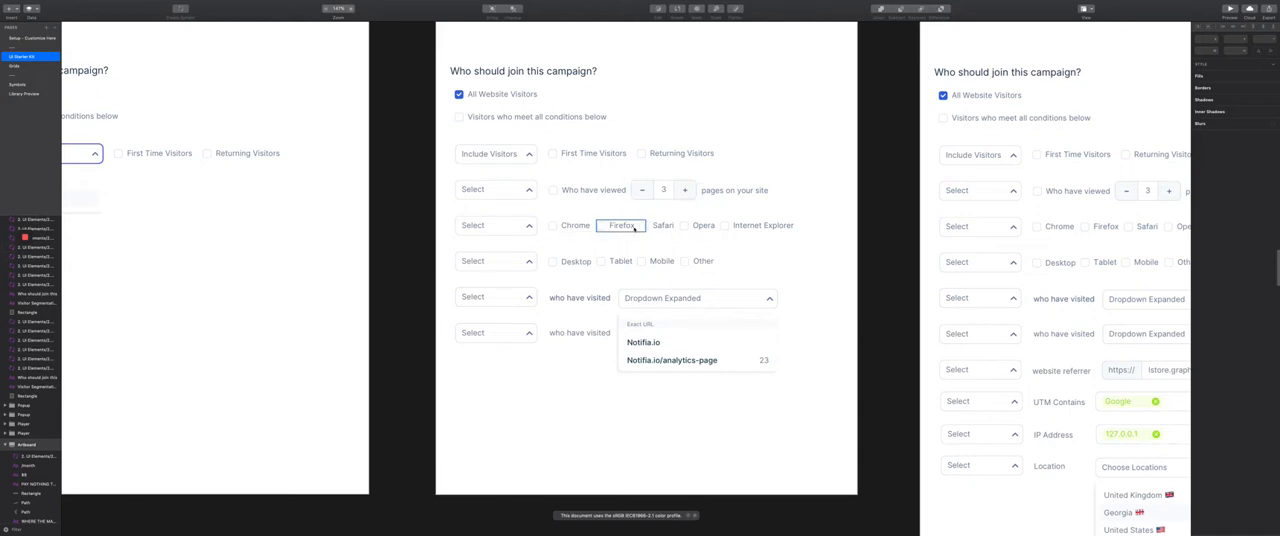
scroll(630, 225, "down", 2)
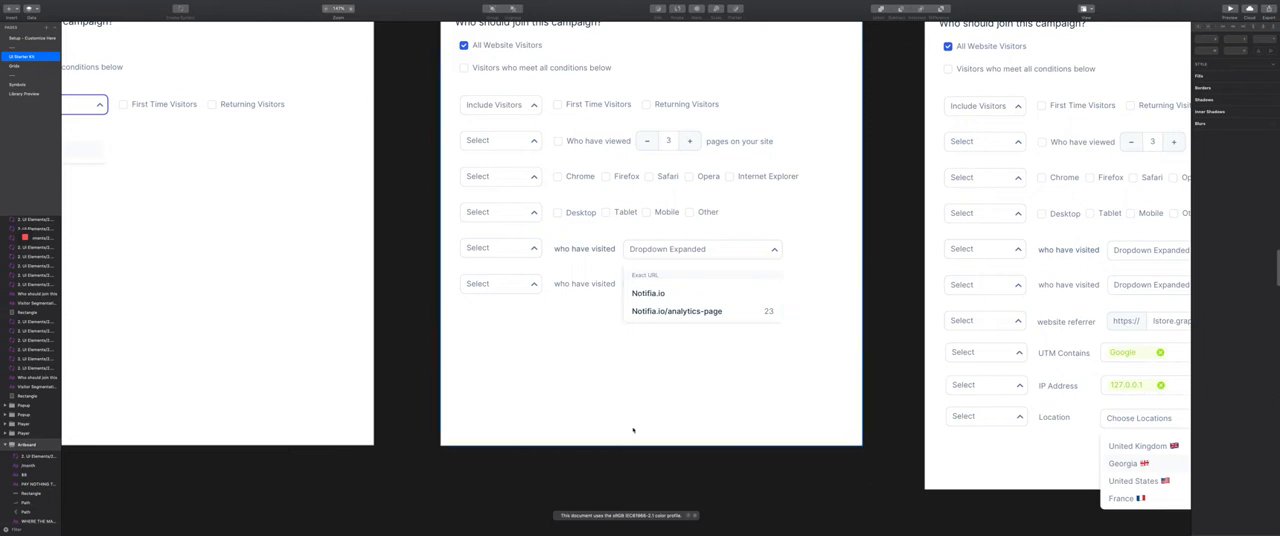
Examine the third Visitor Segmentation artboard, including its website referrer, UTM, IP address and location conditions
scroll(930, 340, "right", 5)
scroll(926, 346, "right", 6)
scroll(926, 346, "down", 2)
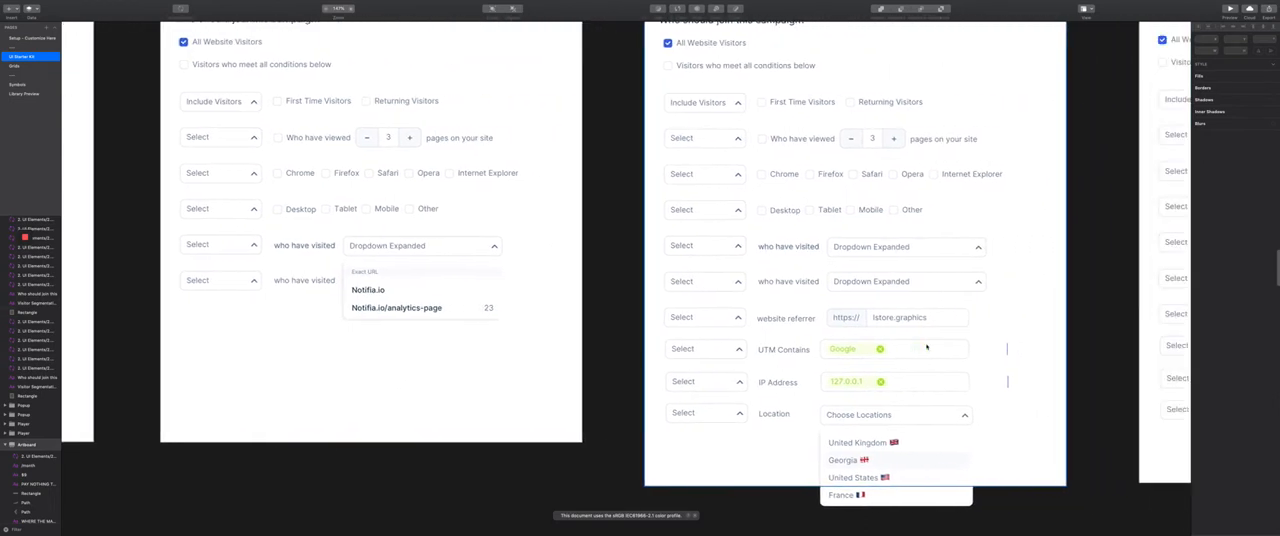
scroll(926, 346, "down", 1)
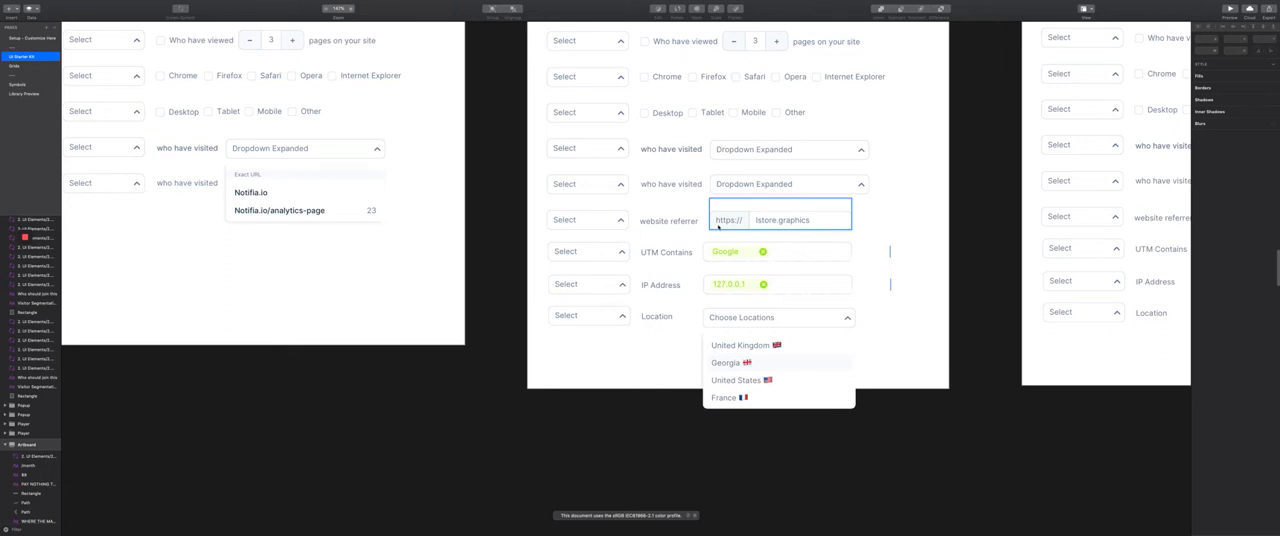
scroll(717, 228, "up", 4)
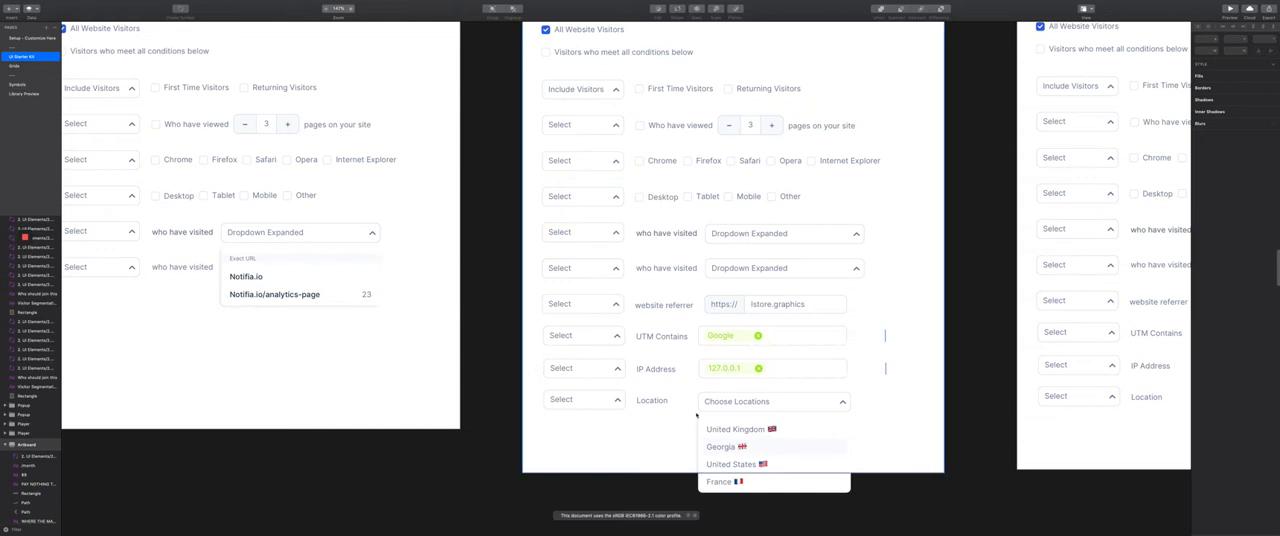
scroll(704, 409, "down", 1)
scroll(704, 409, "down", 2)
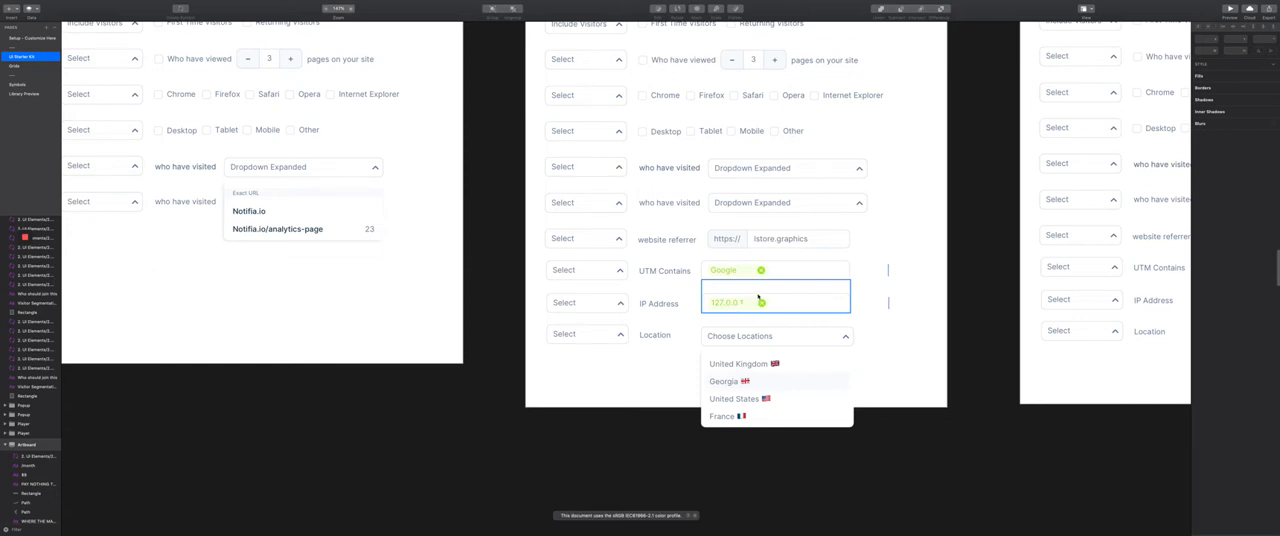
scroll(749, 355, "down", 4)
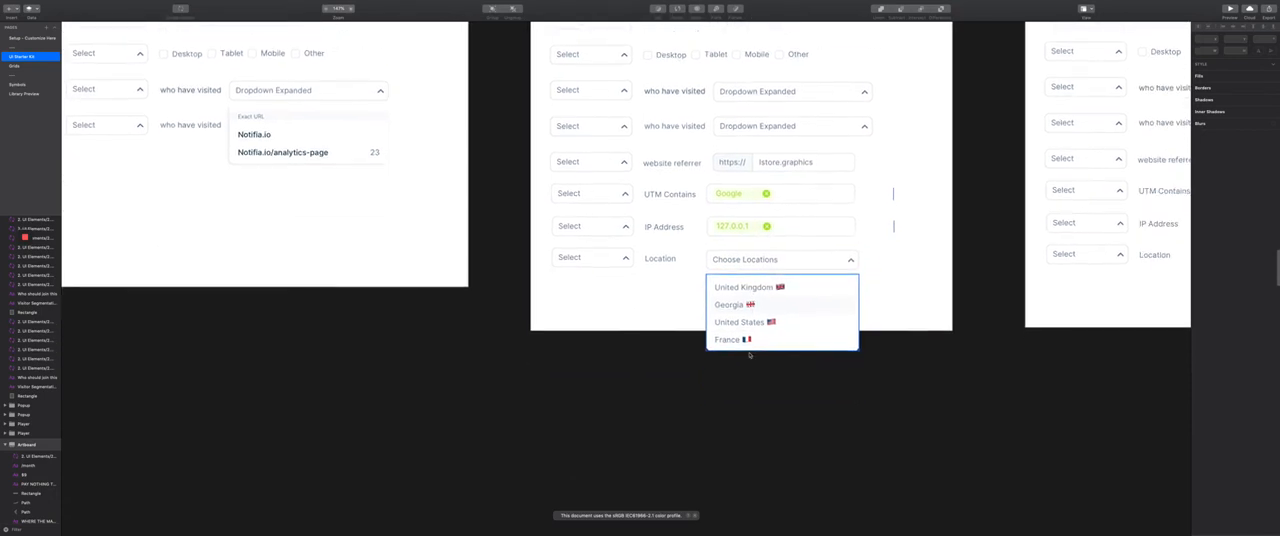
scroll(751, 306, "up", 10)
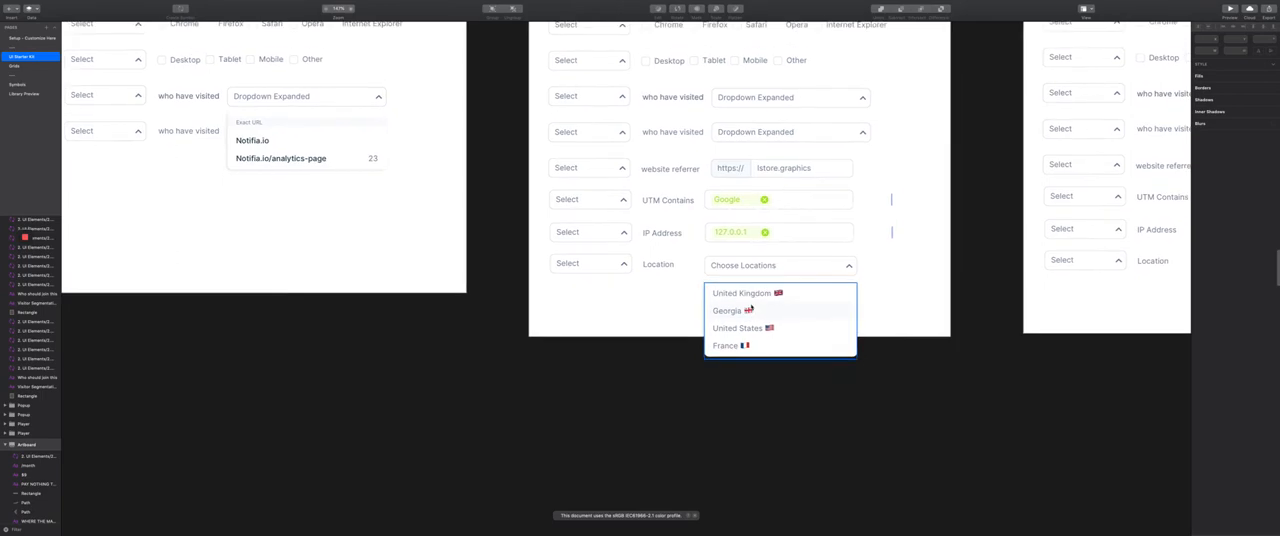
scroll(751, 306, "up", 2)
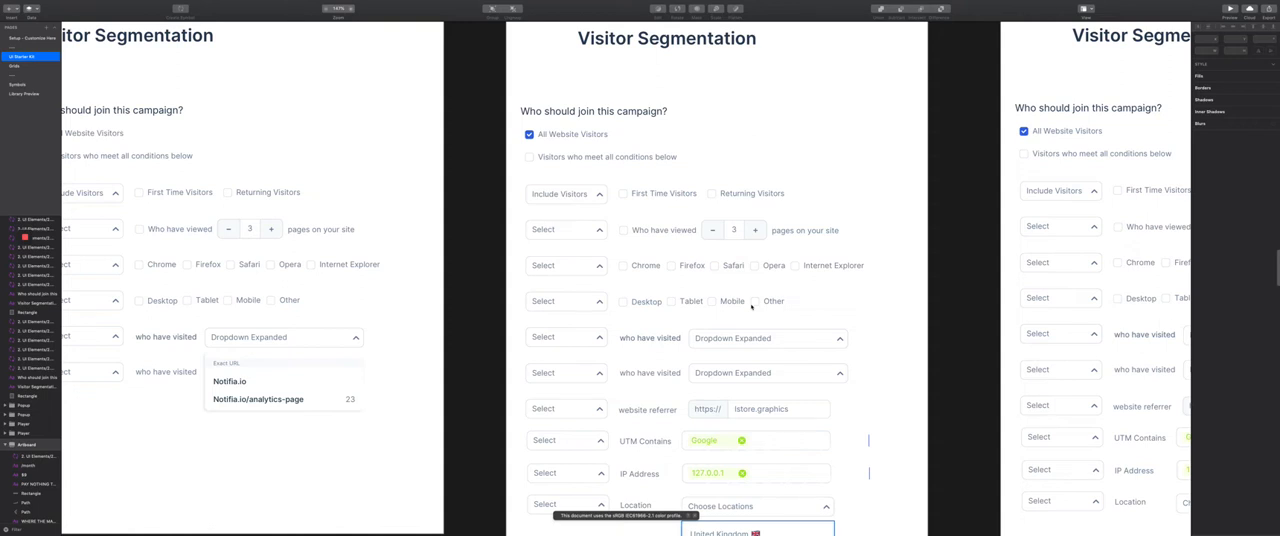
left_click(582, 299)
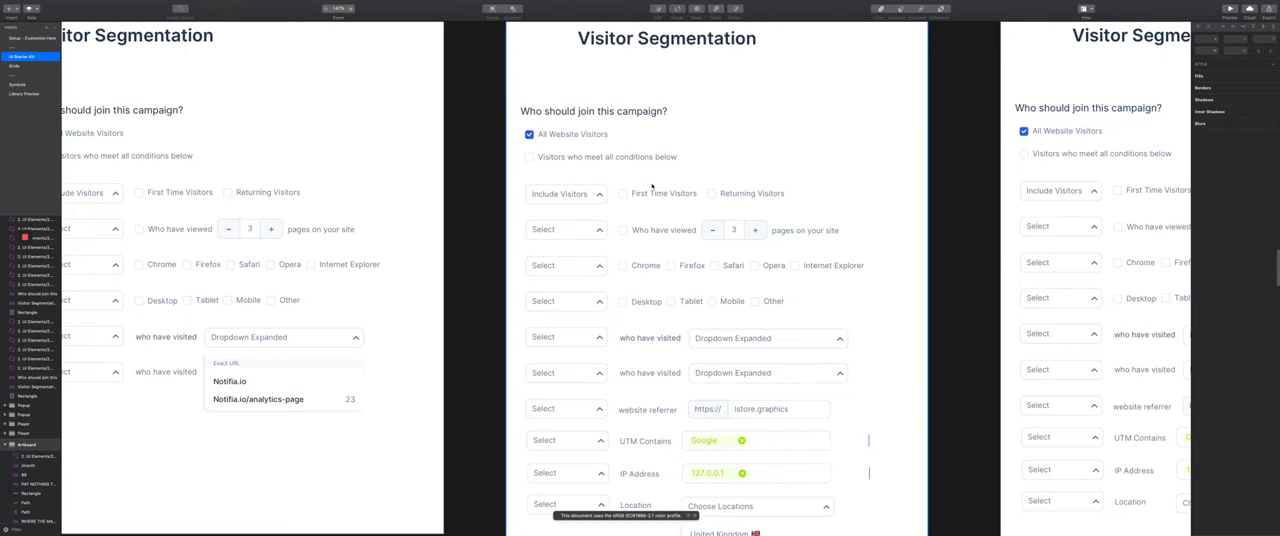
scroll(740, 470, "down", 2)
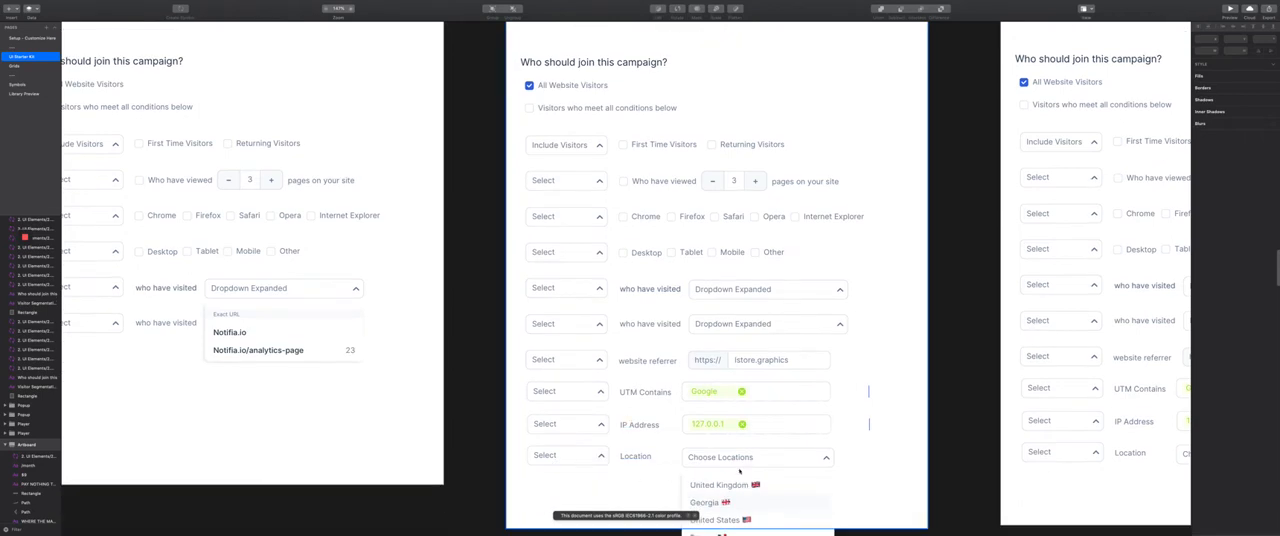
scroll(700, 445, "down", 1)
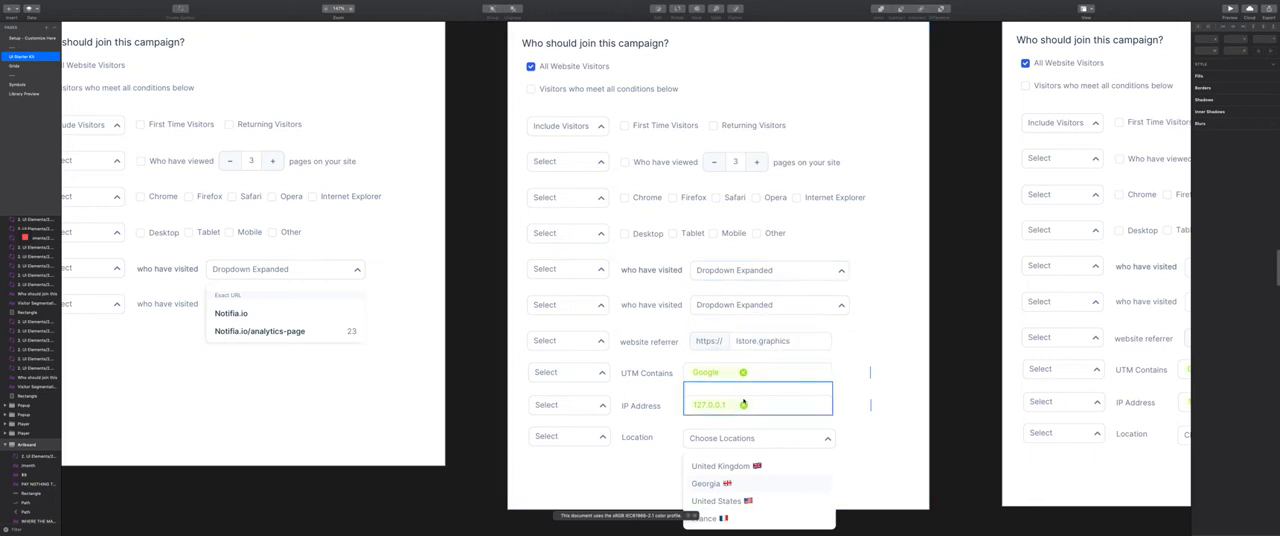
scroll(763, 373, "down", 2)
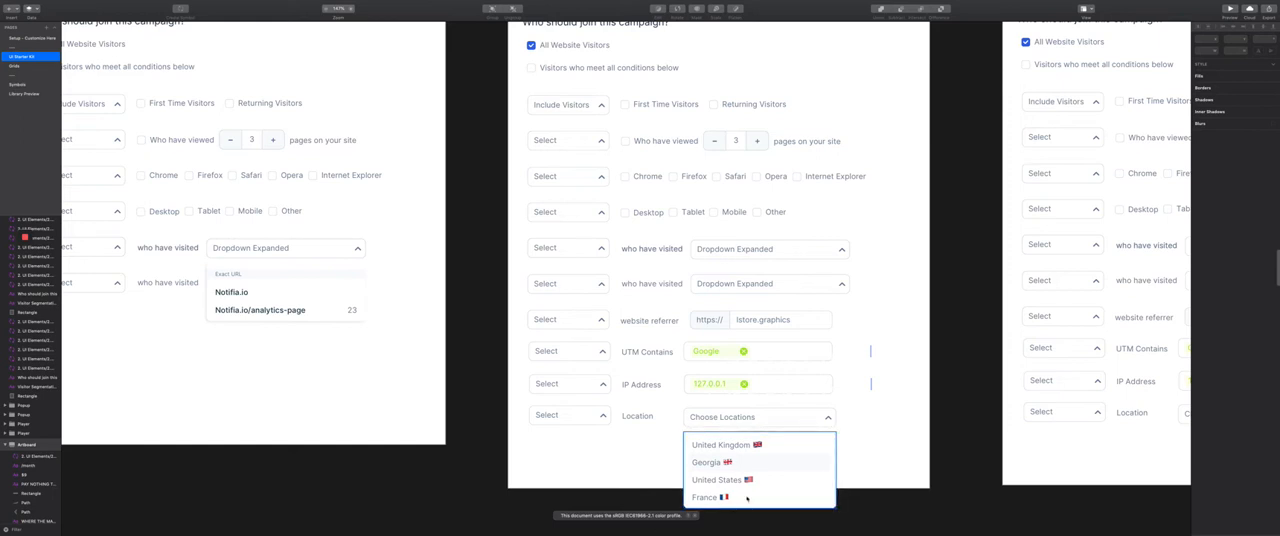
scroll(740, 480, "up", 3)
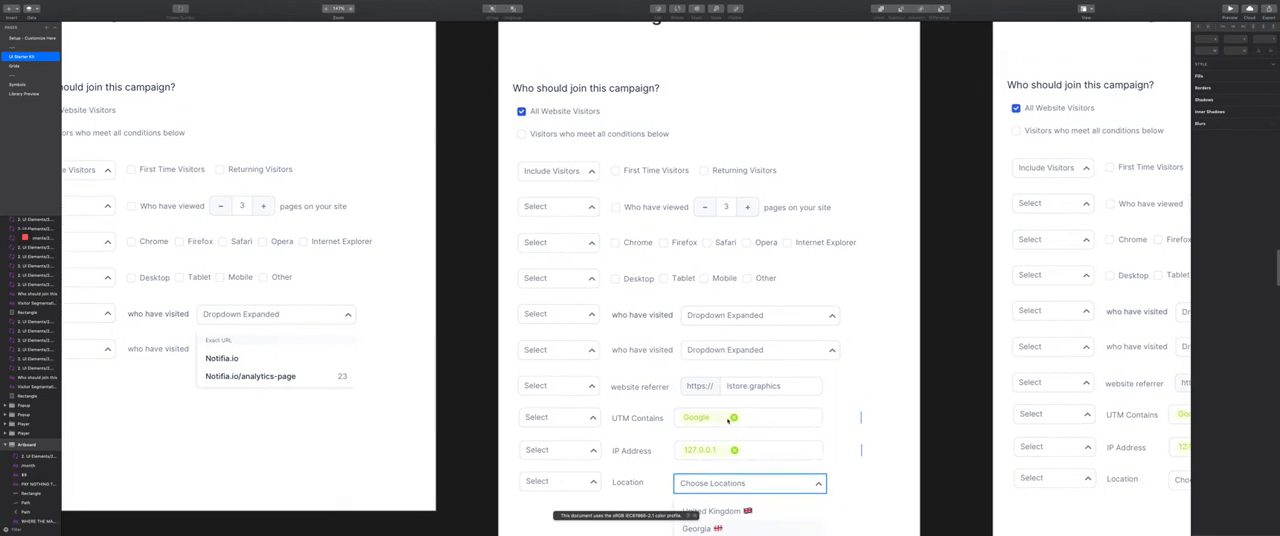
Review the remaining Visitor Segmentation artboards in the row, up to the one offering the Add via API option
scroll(728, 420, "right", 6)
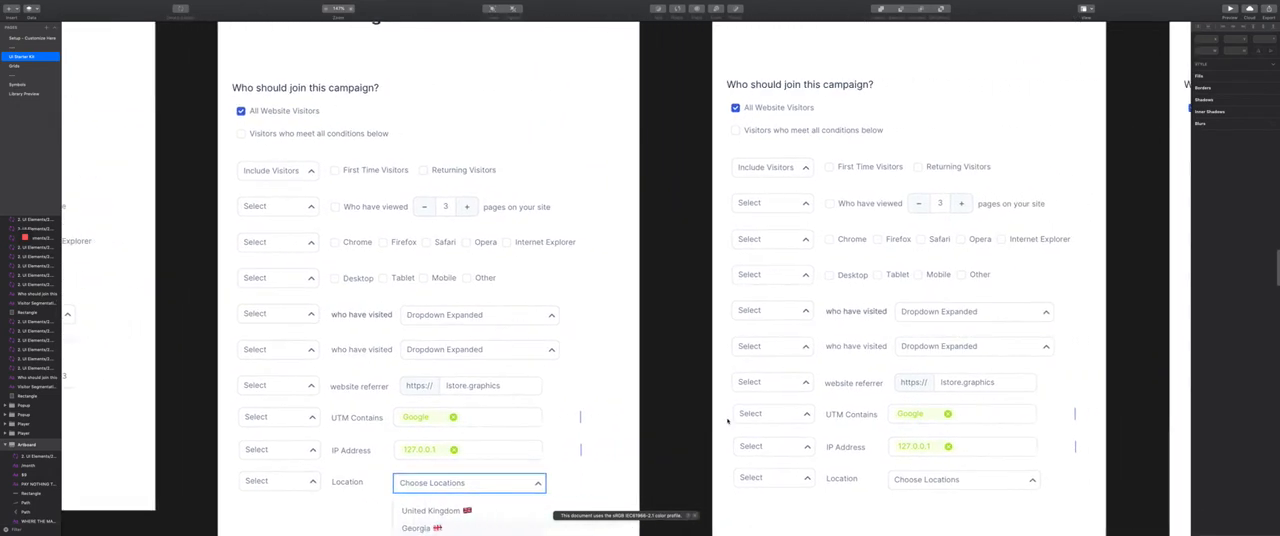
scroll(728, 422, "right", 5)
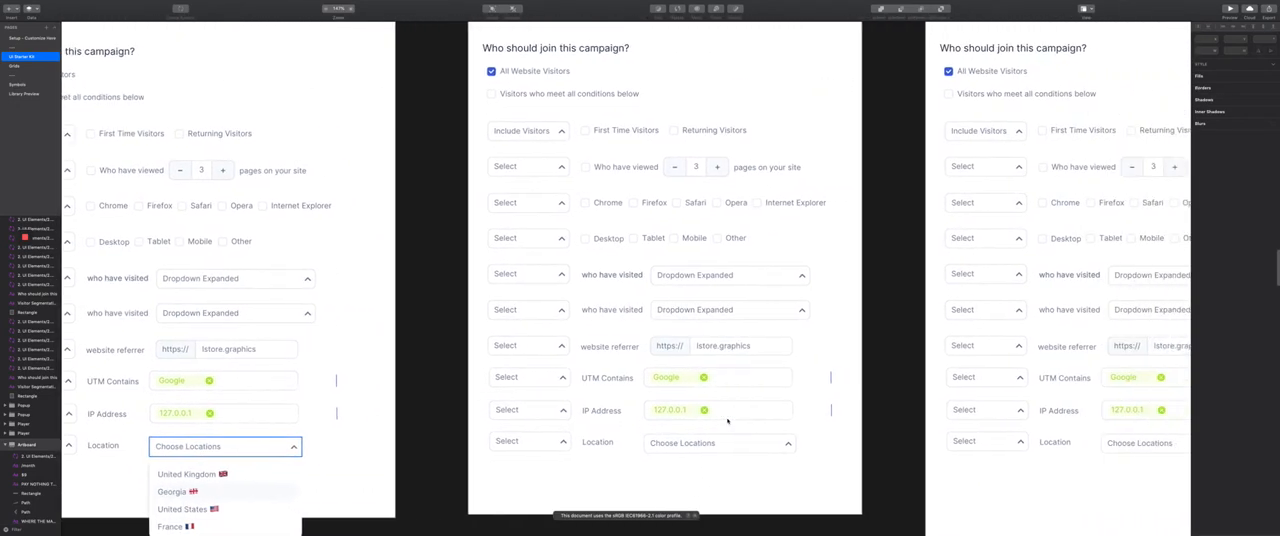
scroll(727, 421, "right", 12)
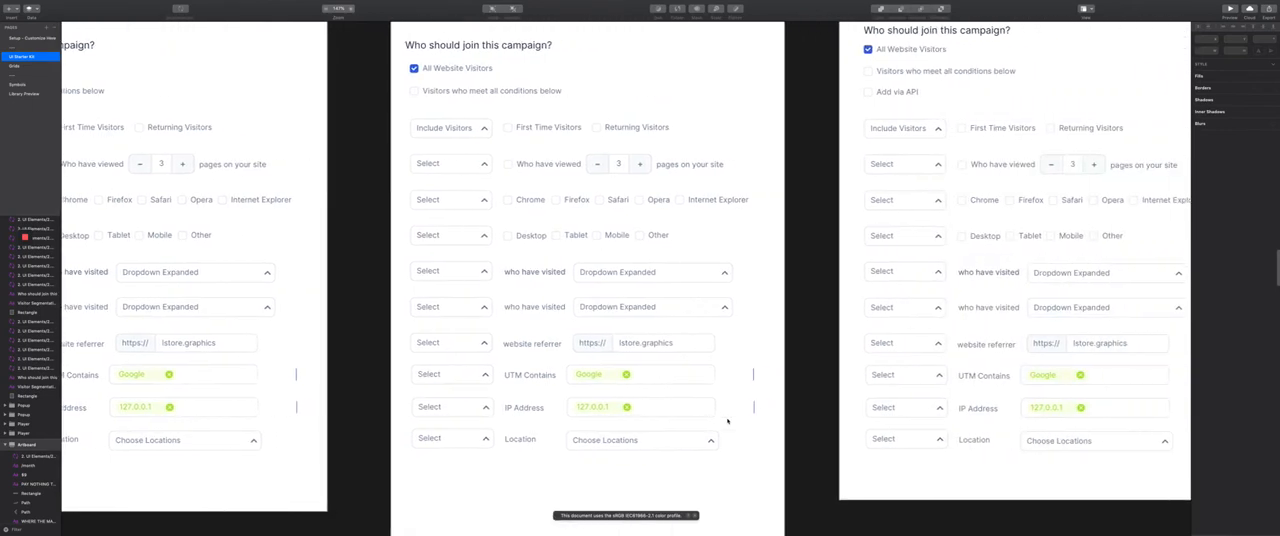
scroll(727, 421, "right", 8)
scroll(727, 421, "down", 3)
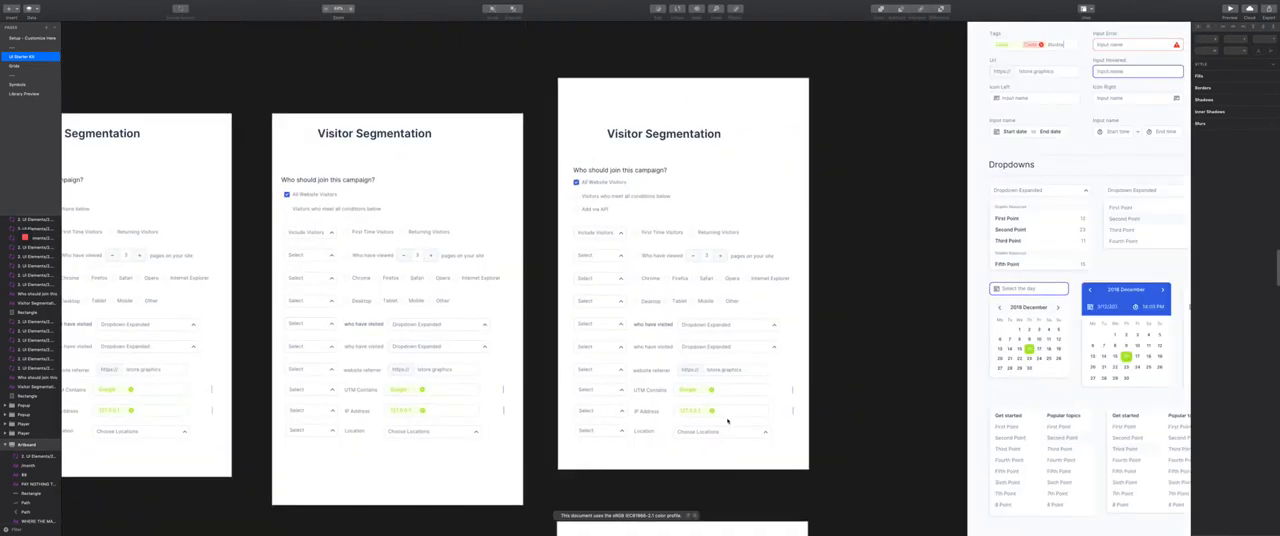
Examine the separate Add via API artboard with its campaign name, API key, and add-user and remove-user segment URLs
scroll(727, 421, "left", 4)
scroll(727, 421, "down", 8)
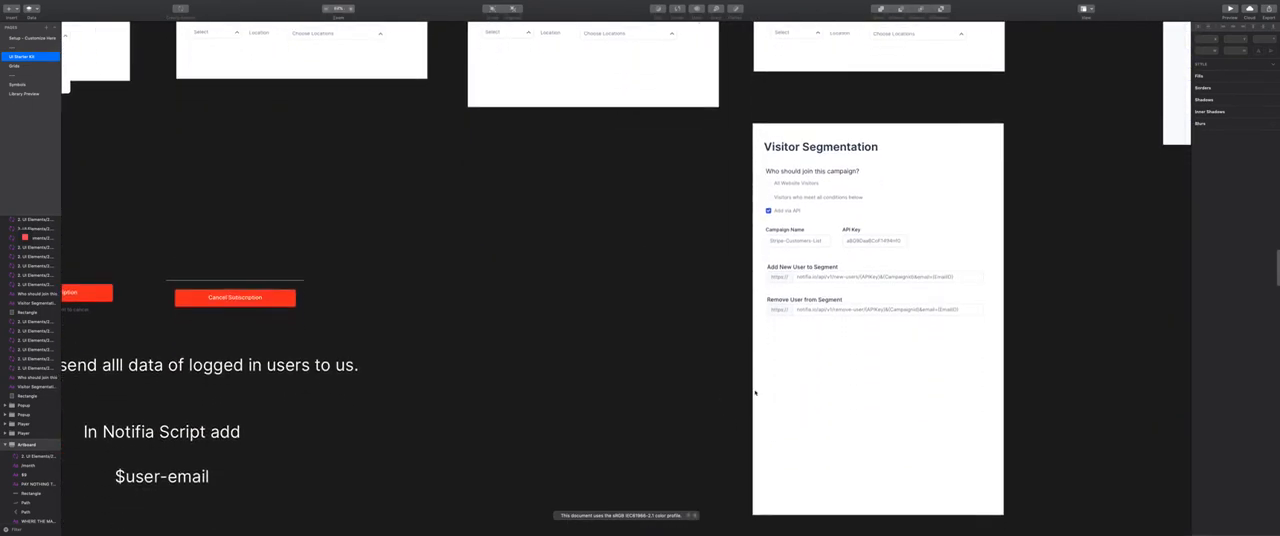
scroll(771, 360, "up", 5)
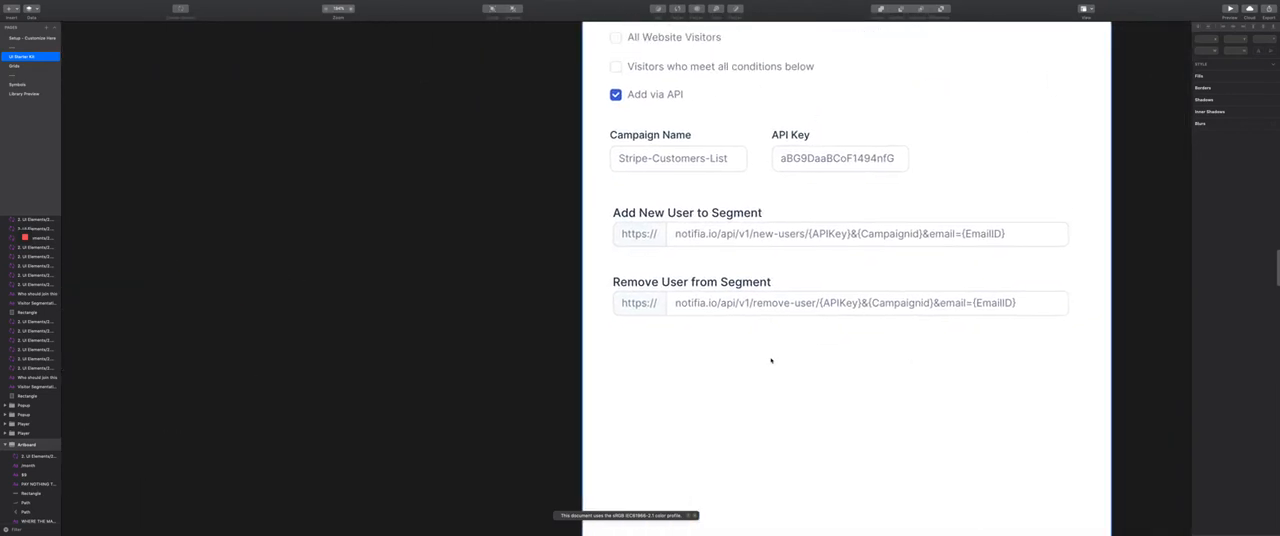
scroll(771, 360, "down", 3)
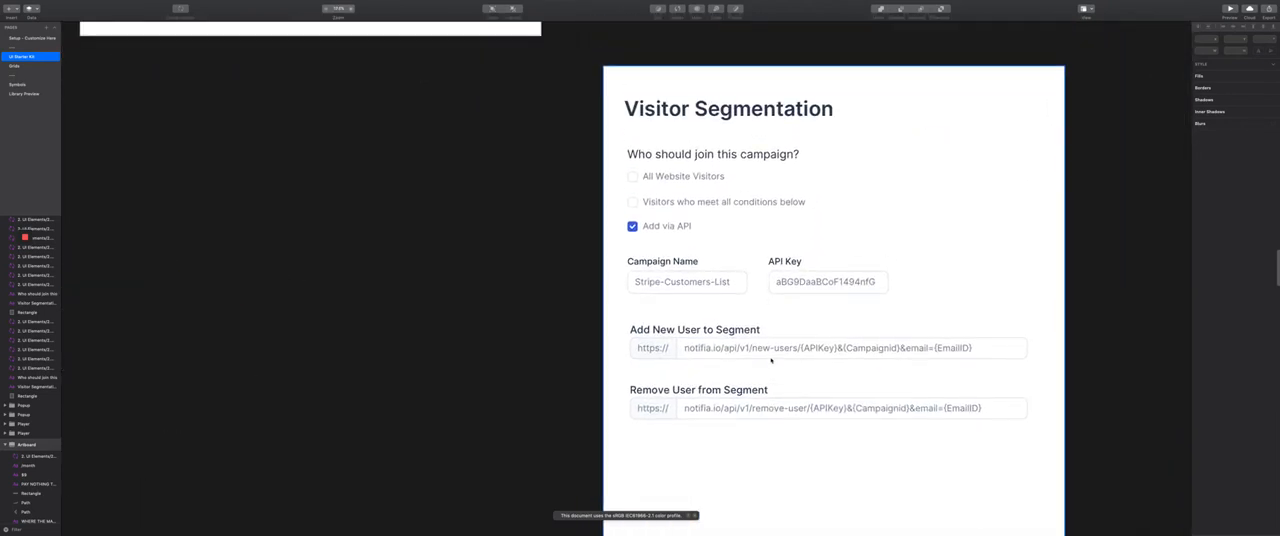
scroll(771, 360, "down", 1)
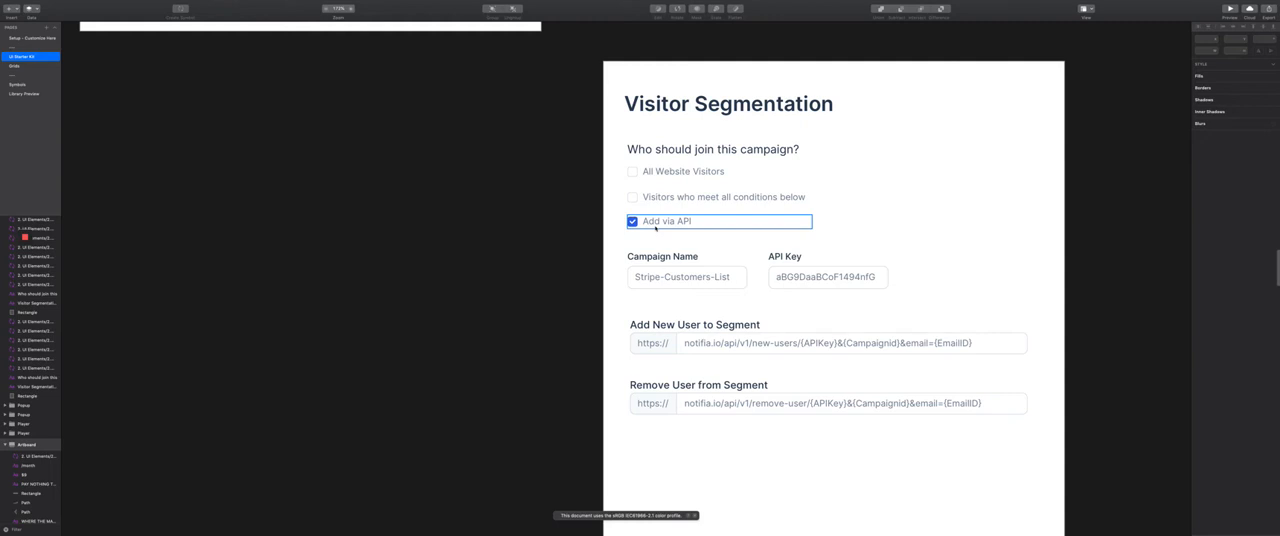
scroll(700, 340, "down", 3)
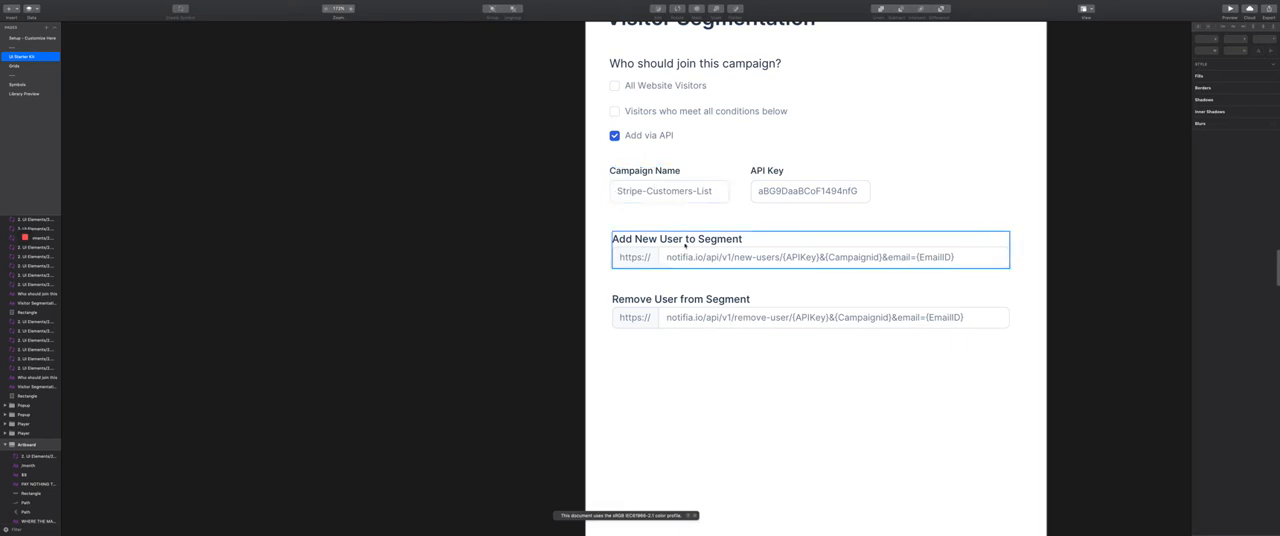
scroll(719, 211, "right", 2)
scroll(719, 211, "right", 2)
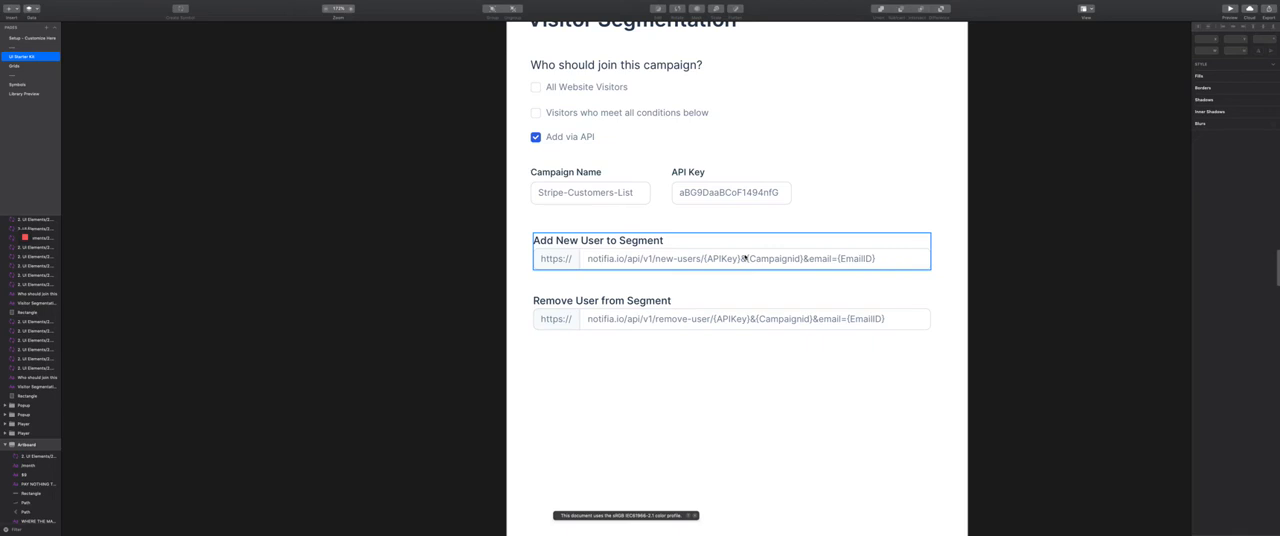
scroll(744, 258, "up", 4)
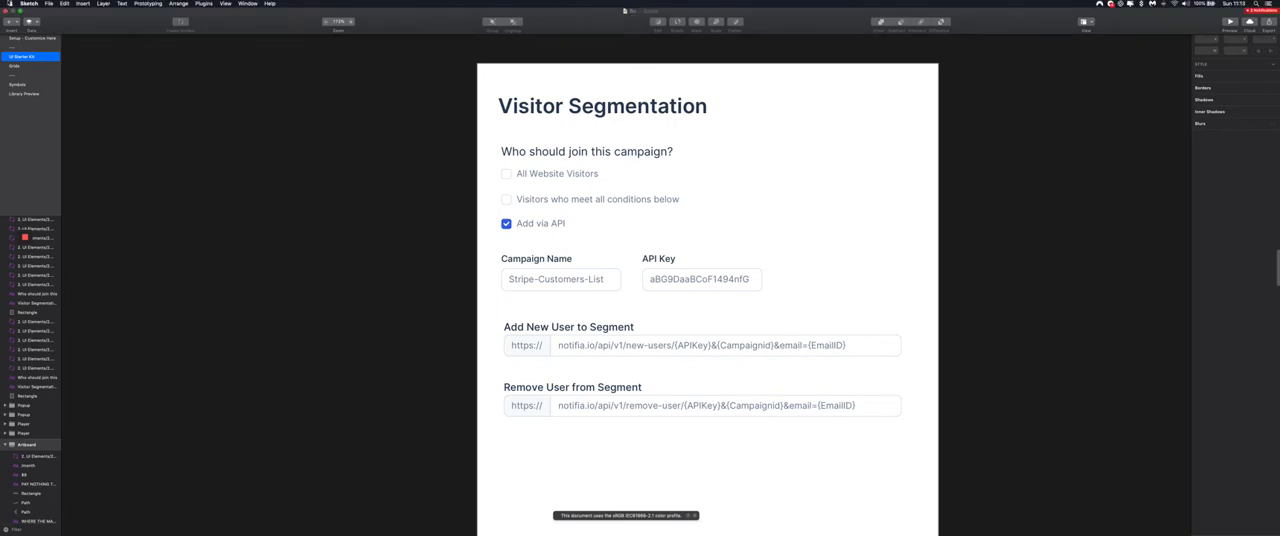
Restore the smaller design window and switch to Chrome to review the recently tracked conversions on Notifia's Reports page
left_click(20, 12)
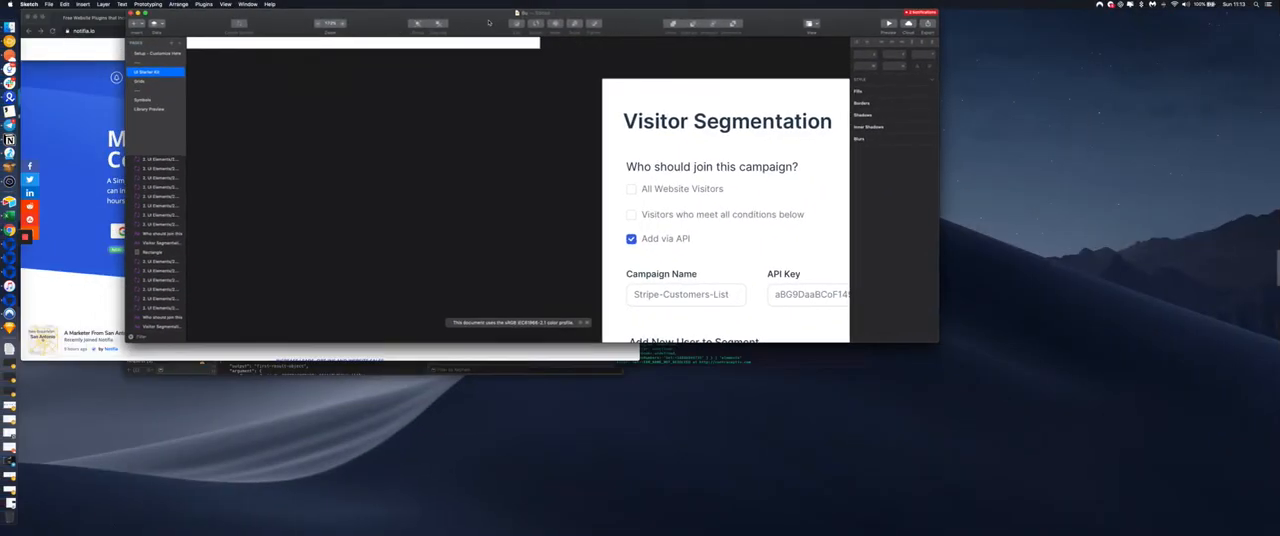
left_click_drag(517, 11, 583, 46)
left_click(430, 119)
left_click(521, 78)
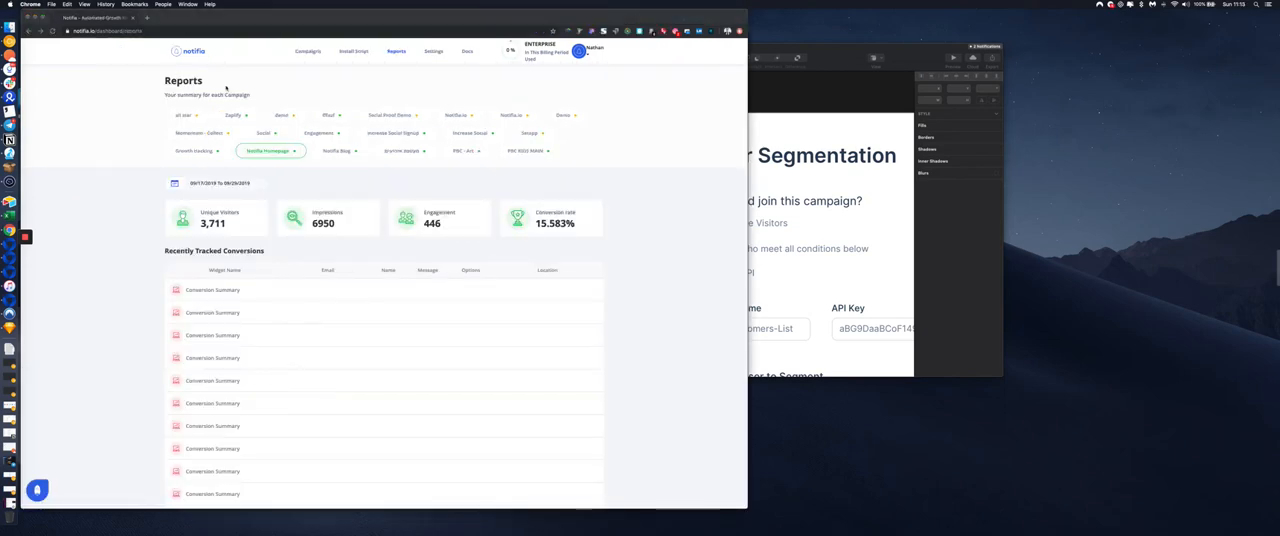
left_click(192, 94)
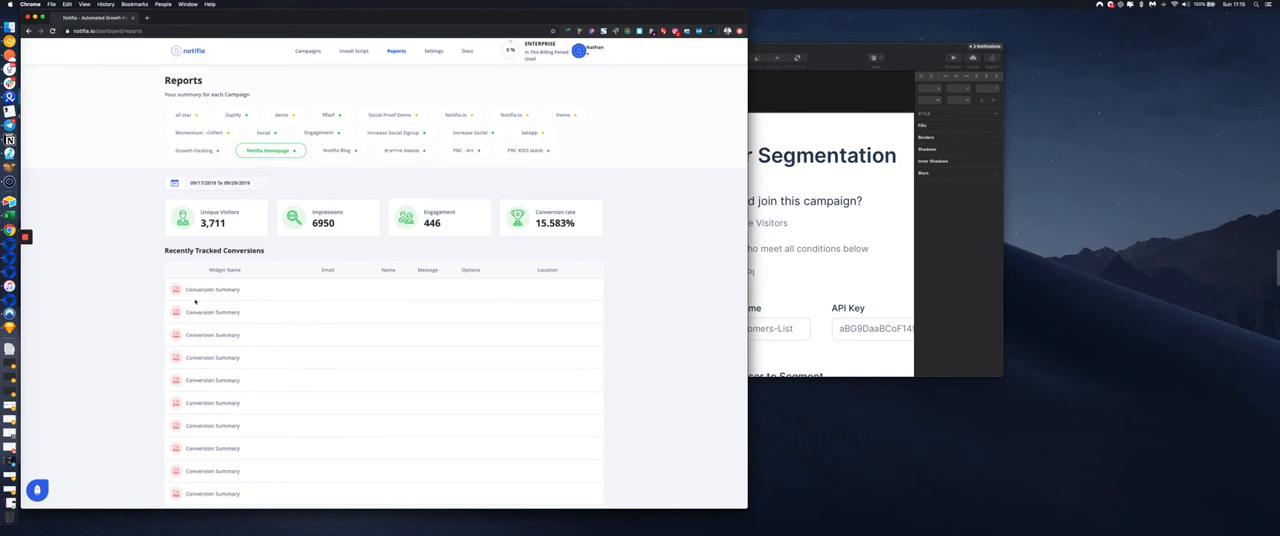
scroll(208, 206, "down", 2)
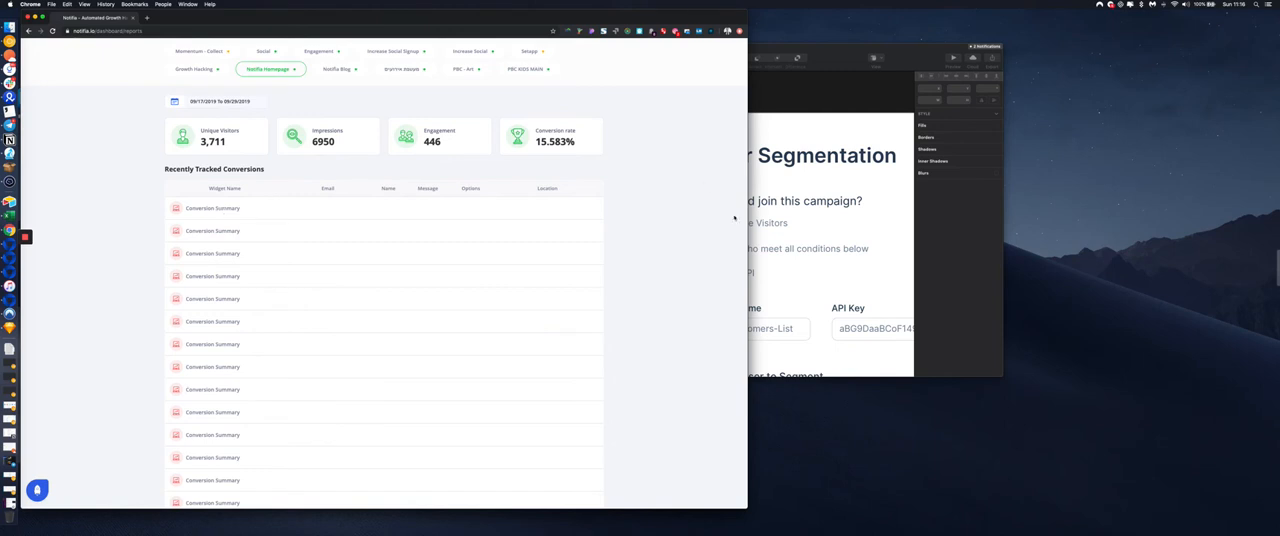
Switch back to Sketch and bring the Add via API artboard's campaign name and API key fields into view
left_click(758, 237)
scroll(760, 309, "right", 6)
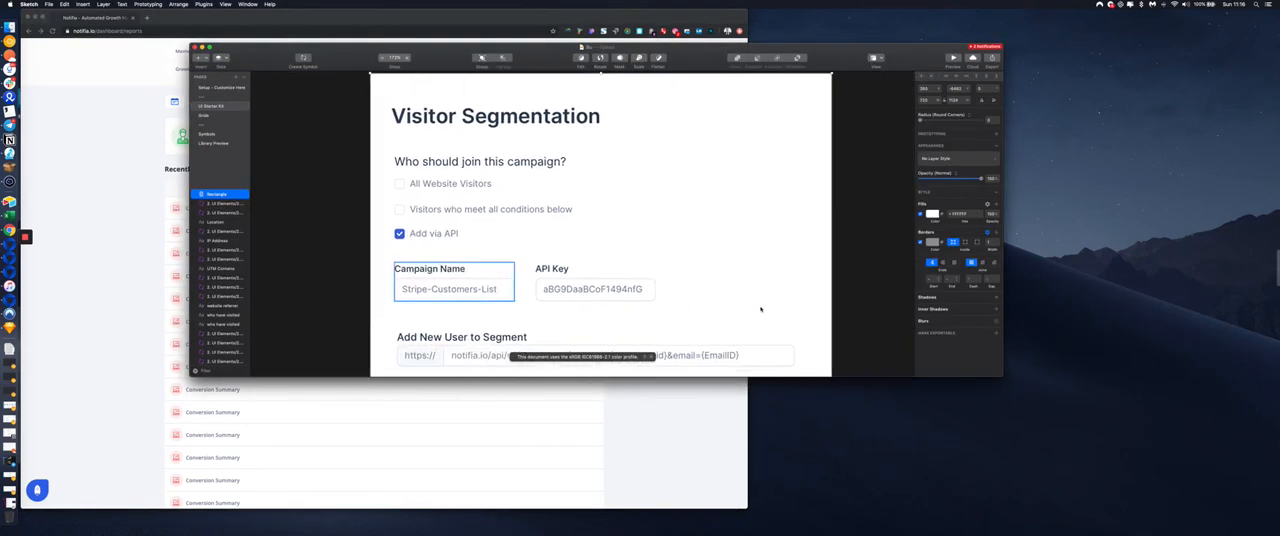
Switch to Chrome and view the Reports page for the Notifia Blog campaign, returning to the Notifia Homepage campaign
left_click(73, 236)
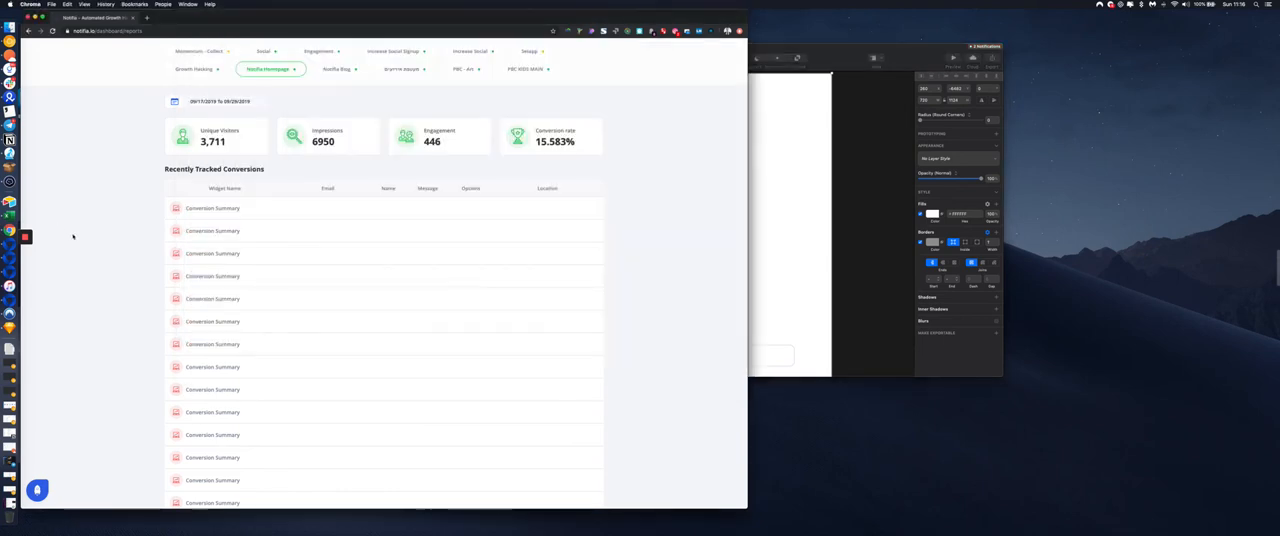
scroll(409, 169, "up", 2)
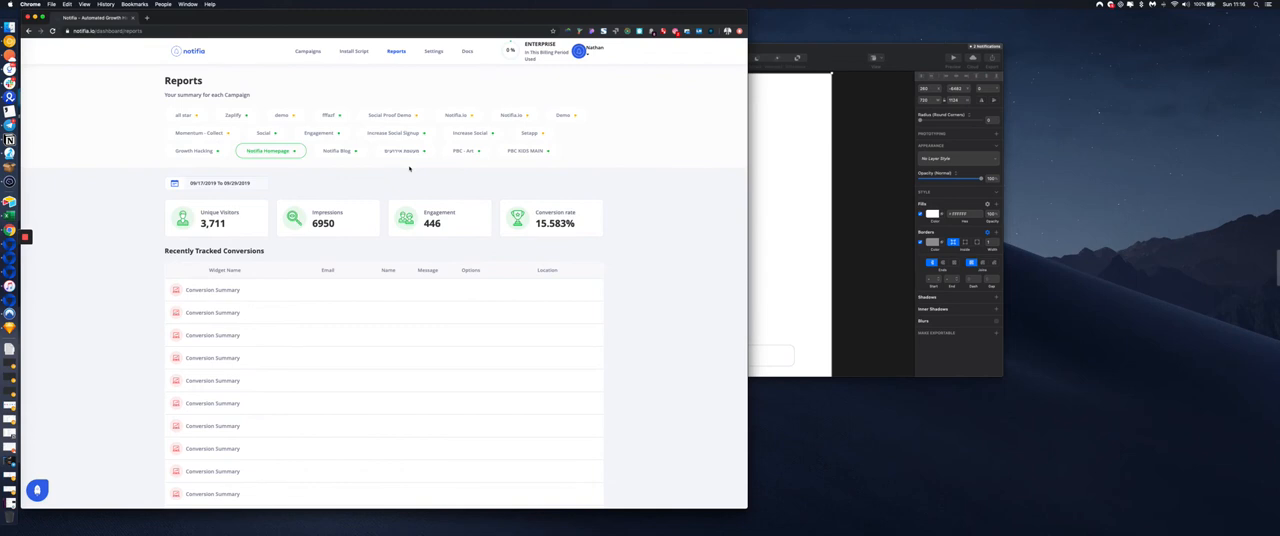
left_click(338, 150)
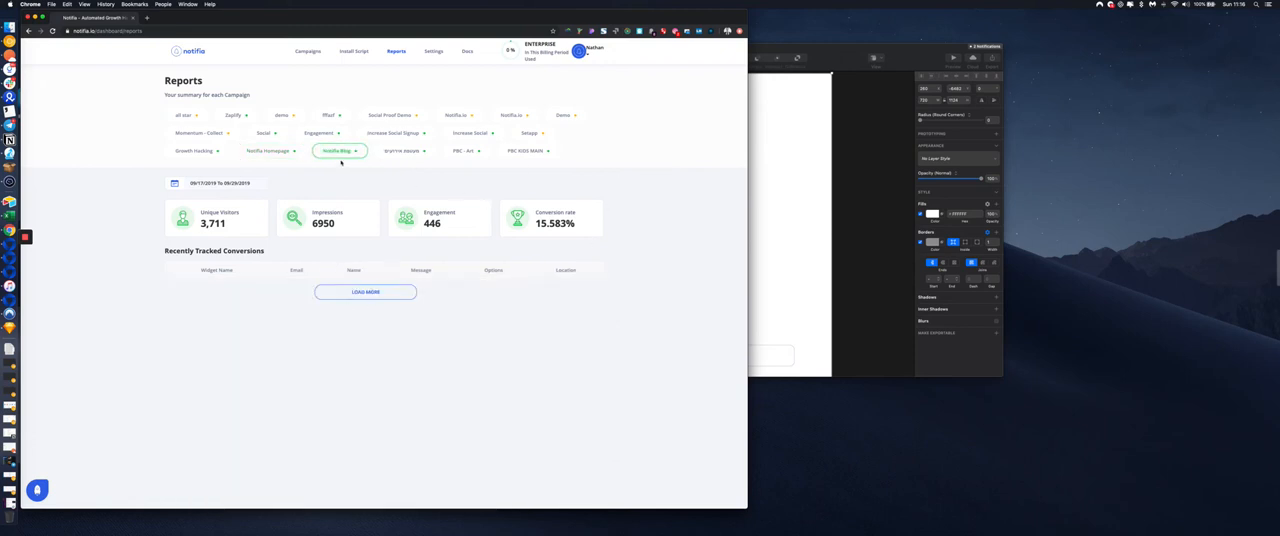
left_click(264, 150)
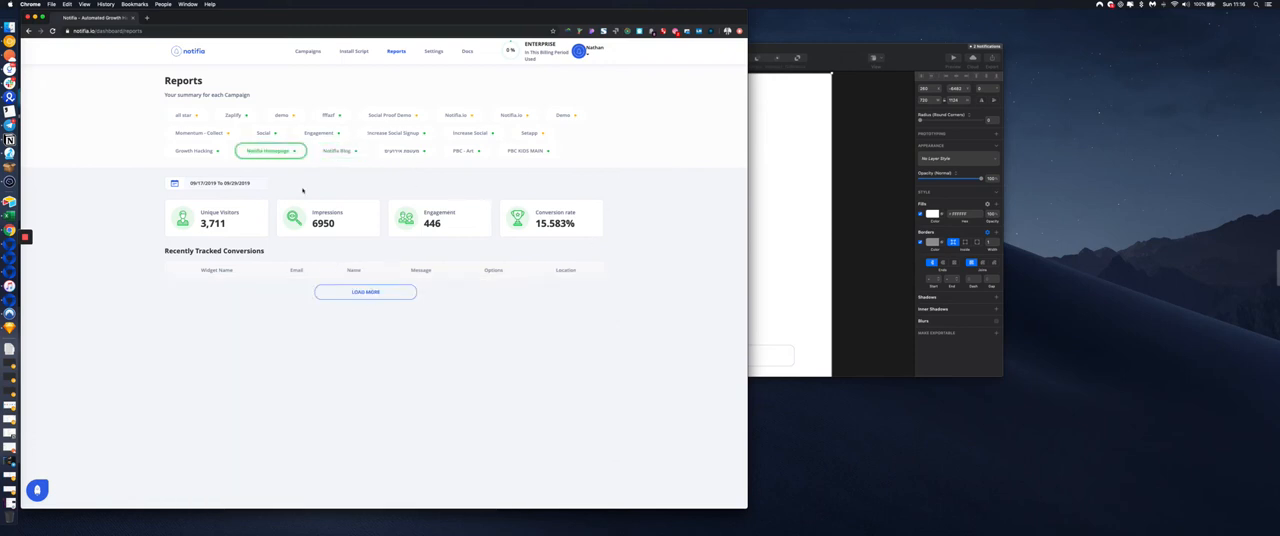
Open the Campaigns page and review the Email Collection widget's style, trigger and position settings for Notifia Homepage, closing them without saving
left_click(314, 52)
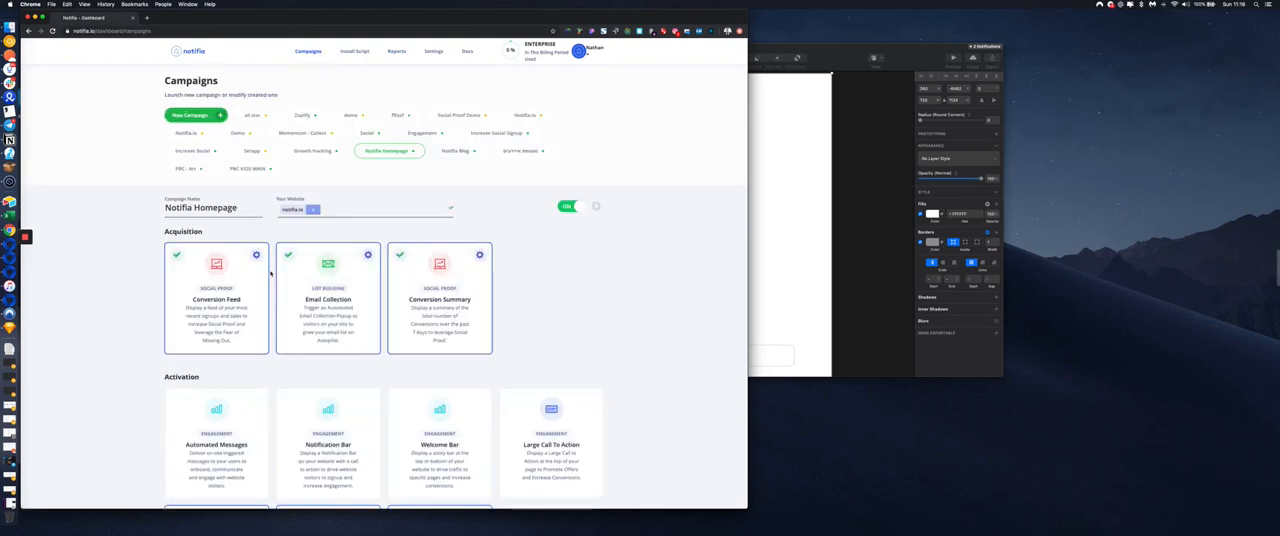
scroll(320, 235, "down", 2)
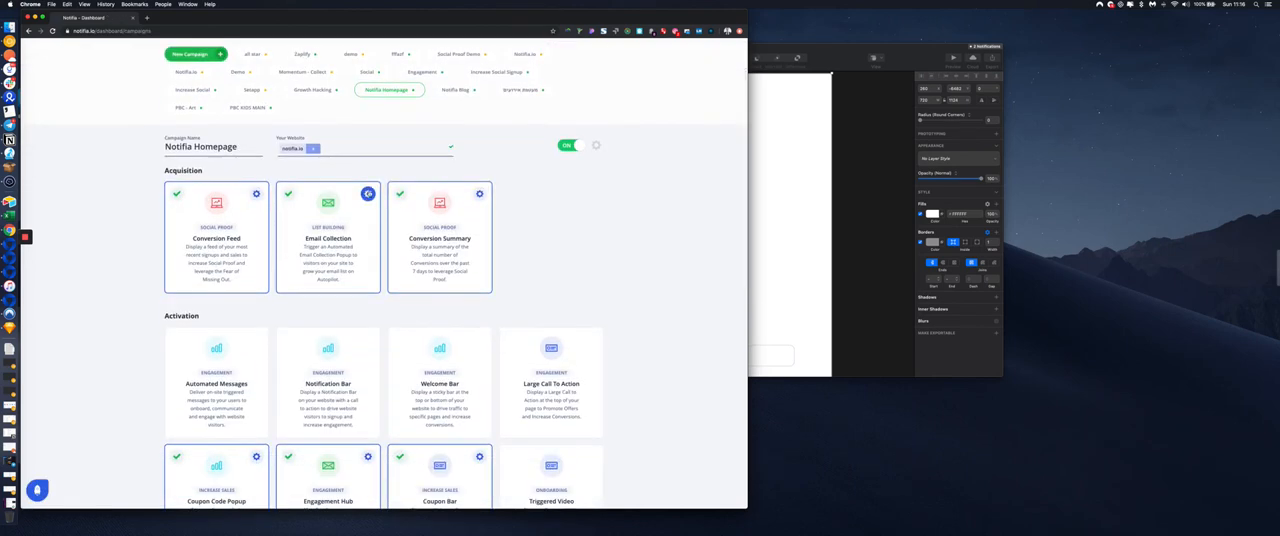
left_click(368, 193)
scroll(610, 300, "down", 10)
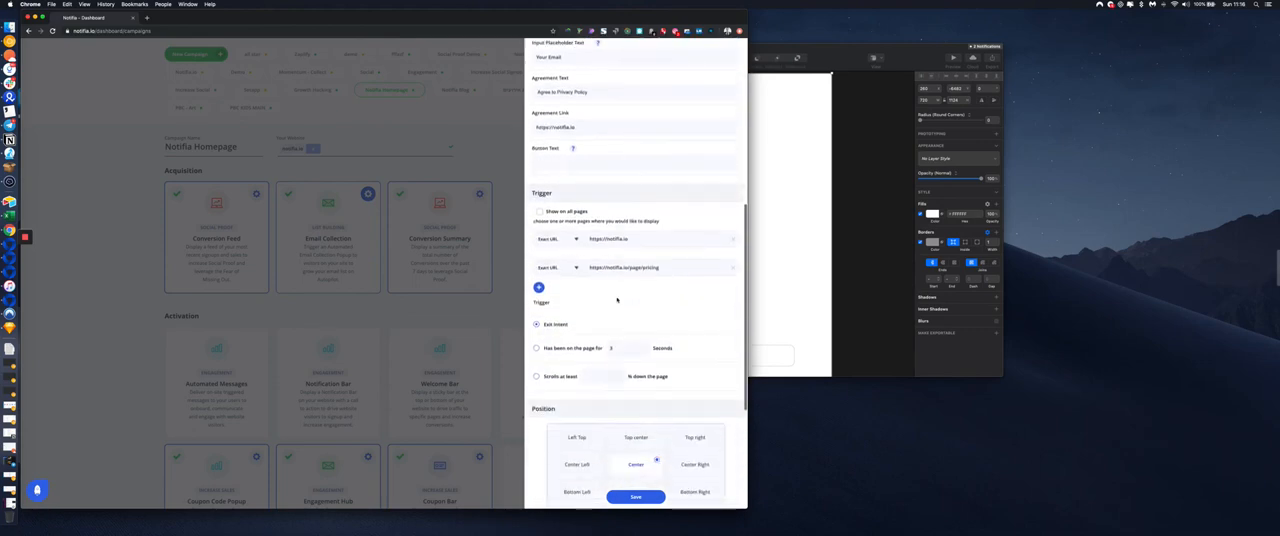
scroll(617, 299, "down", 2)
left_click(556, 191)
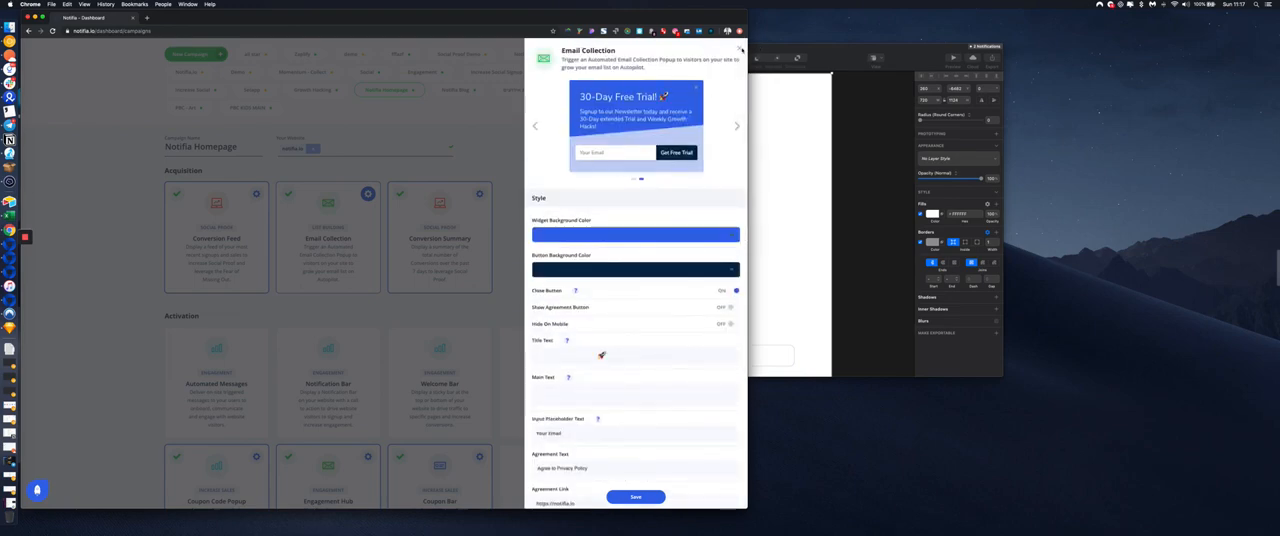
left_click(740, 48)
scroll(552, 266, "up", 2)
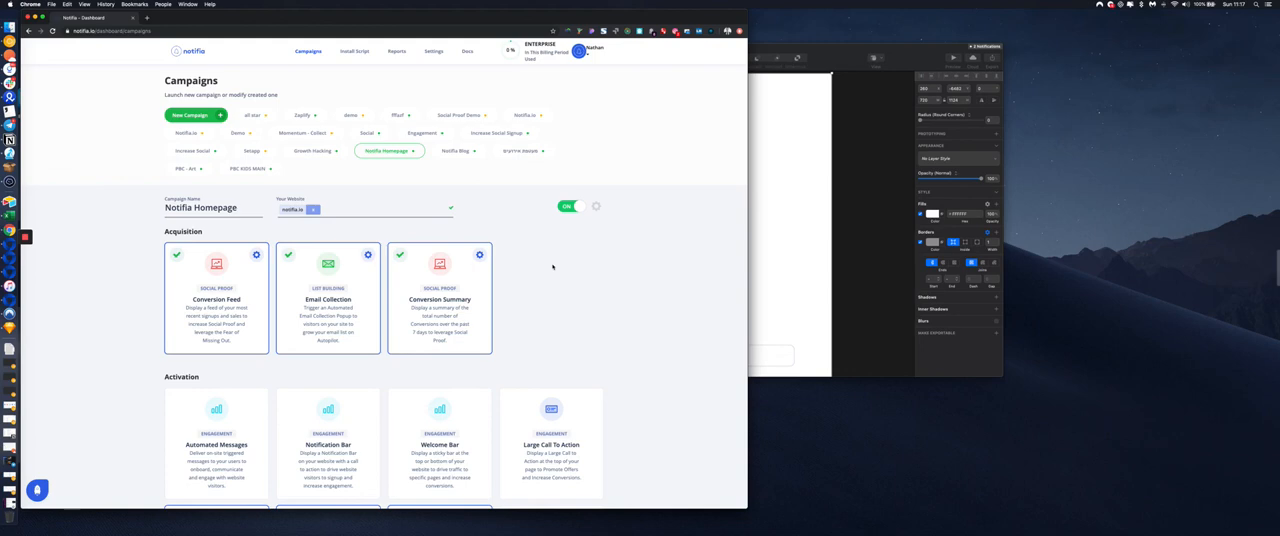
Recheck the Email Collection widget's settings, close them, and look through the Notifia Homepage campaign's Acquisition and Activation widgets
left_click(368, 255)
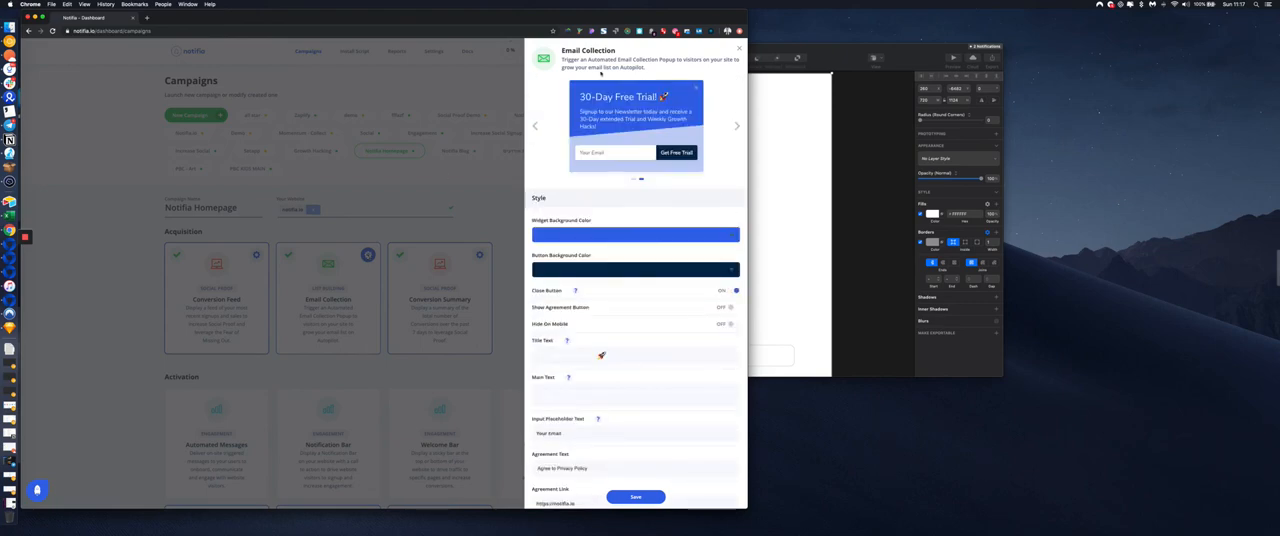
left_click(739, 48)
scroll(598, 286, "down", 6)
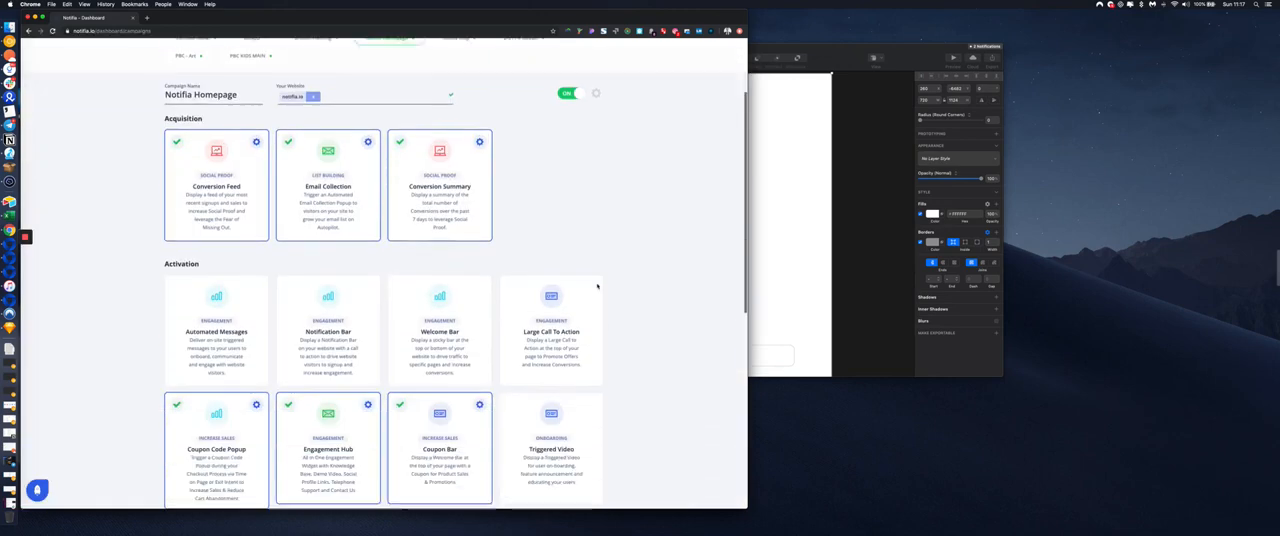
scroll(597, 287, "down", 3)
scroll(597, 286, "up", 10)
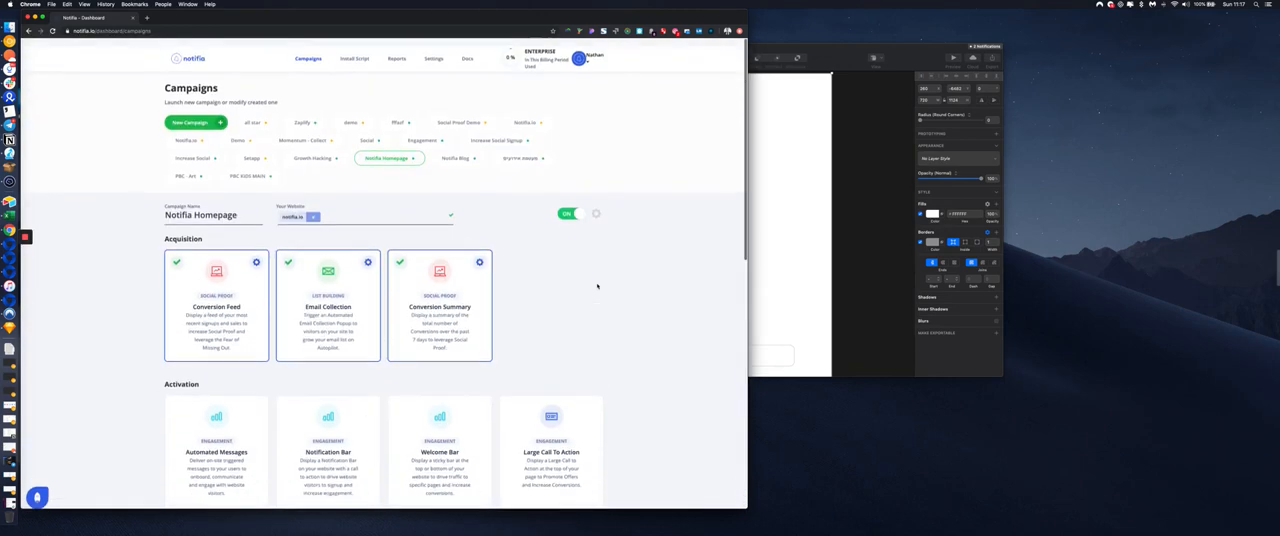
View the Notifia Homepage campaign's own customisation settings and close them without changes
left_click(595, 207)
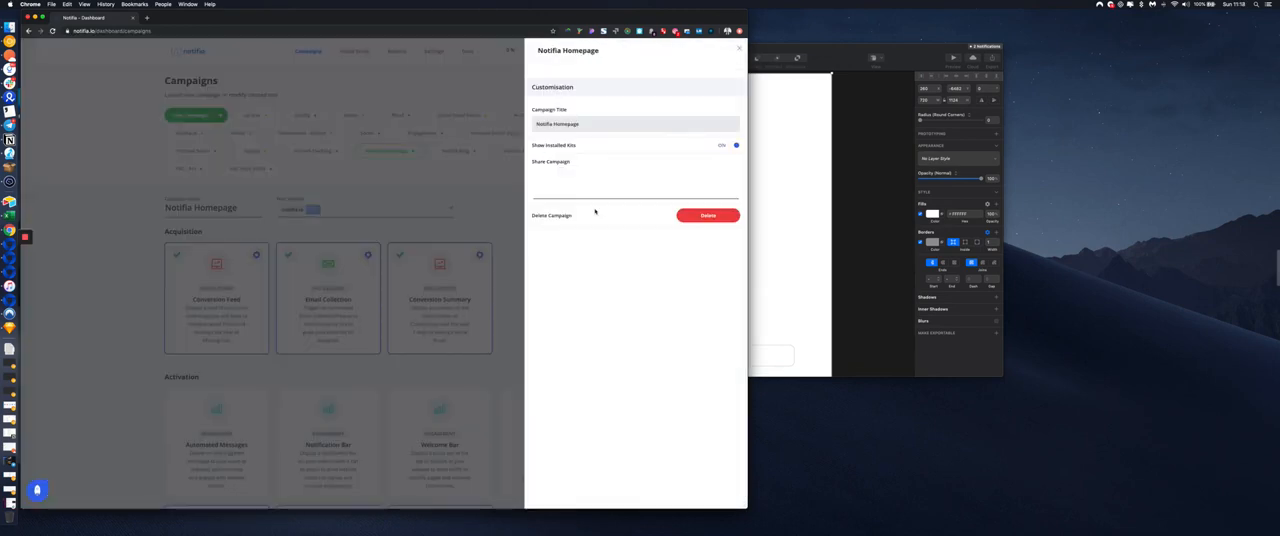
left_click(739, 48)
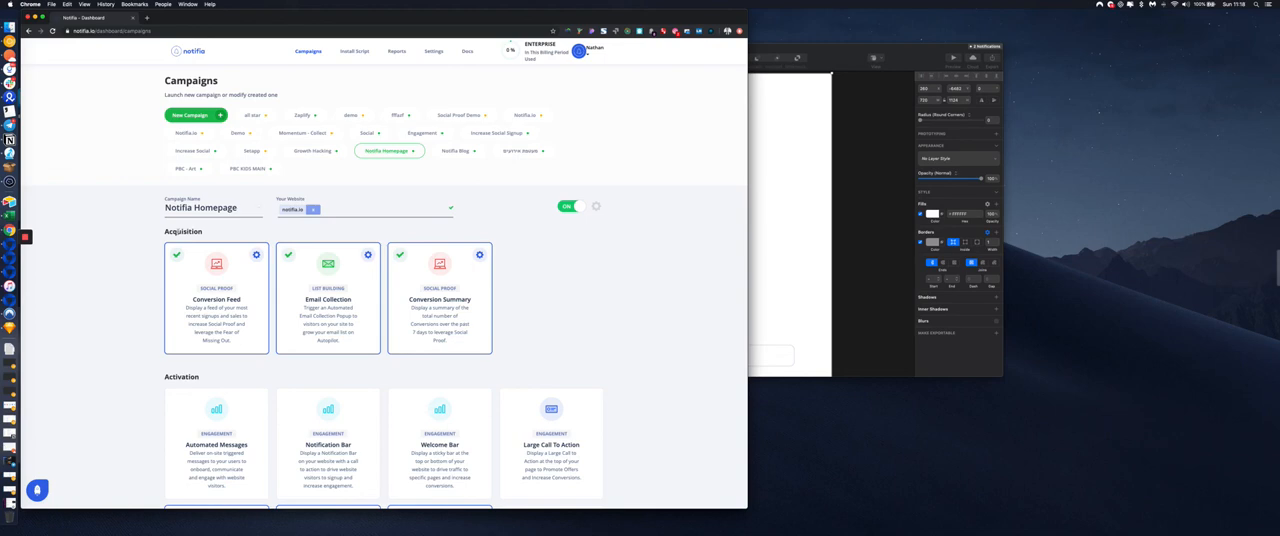
mouse_move(26, 240)
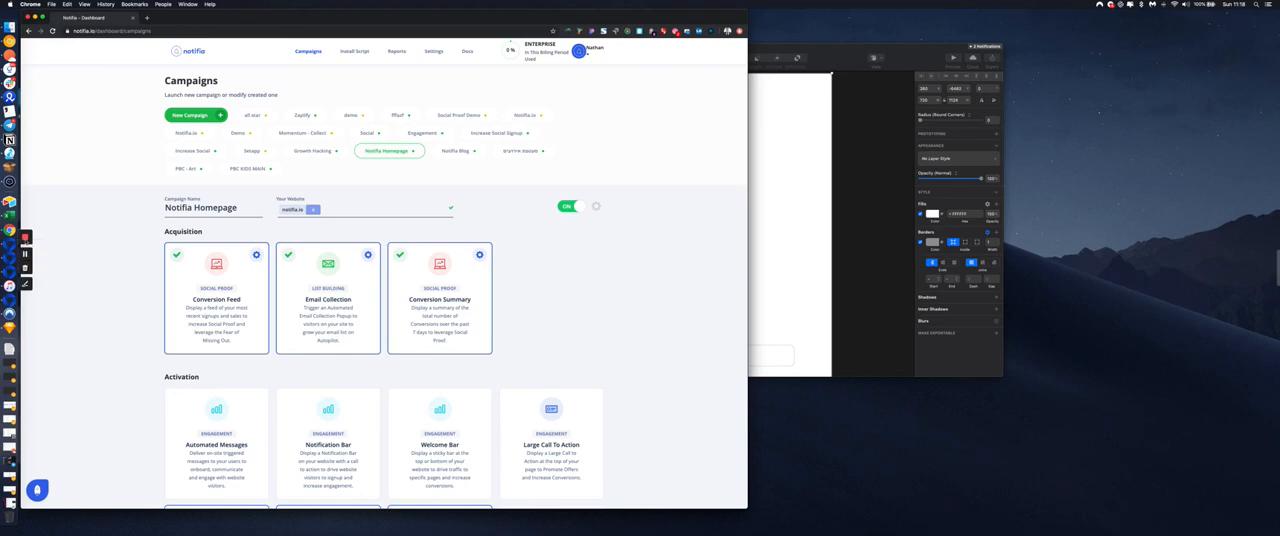